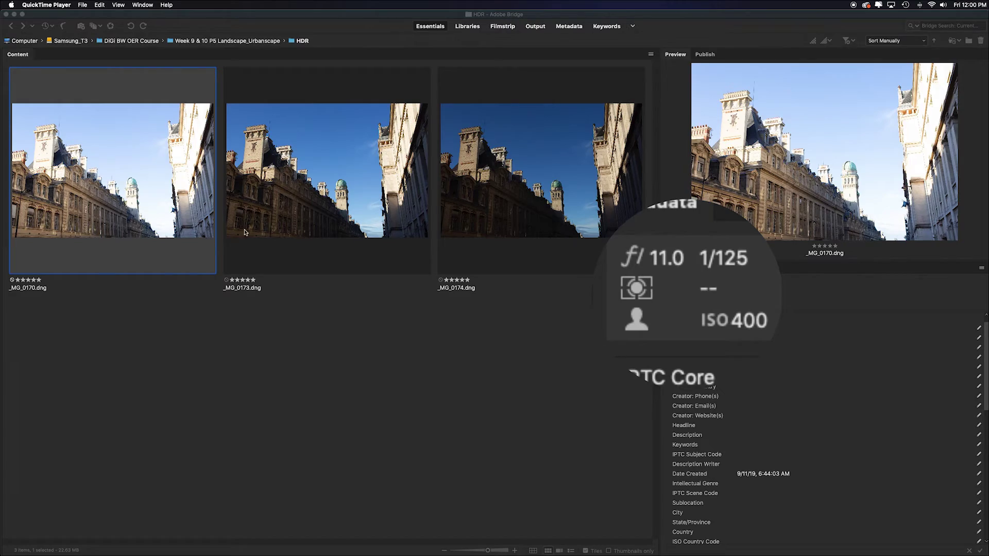
# Load the photos _MG_0174.dng and _MG_0170.dng together as layers of one Photoshop document.
pyautogui.click(338, 207)
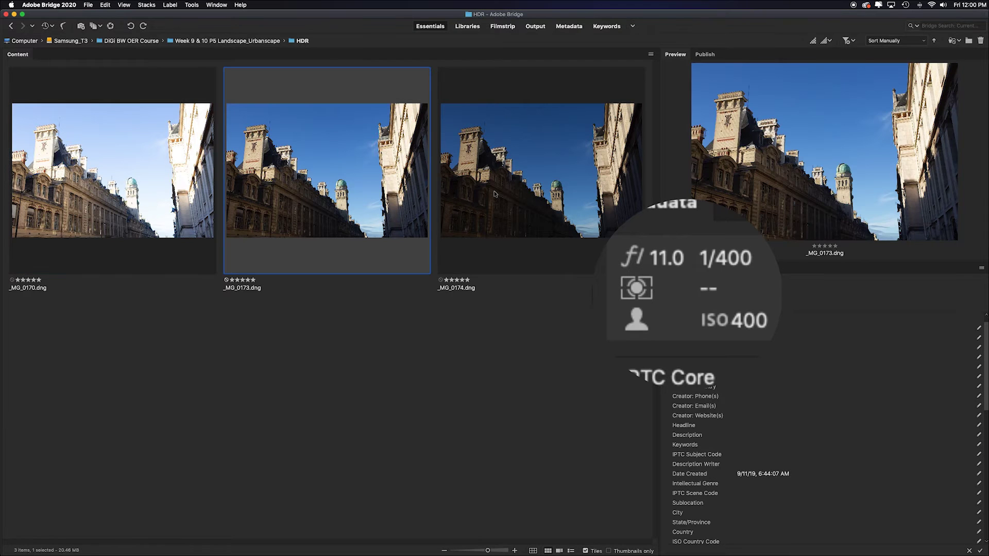
pyautogui.click(496, 194)
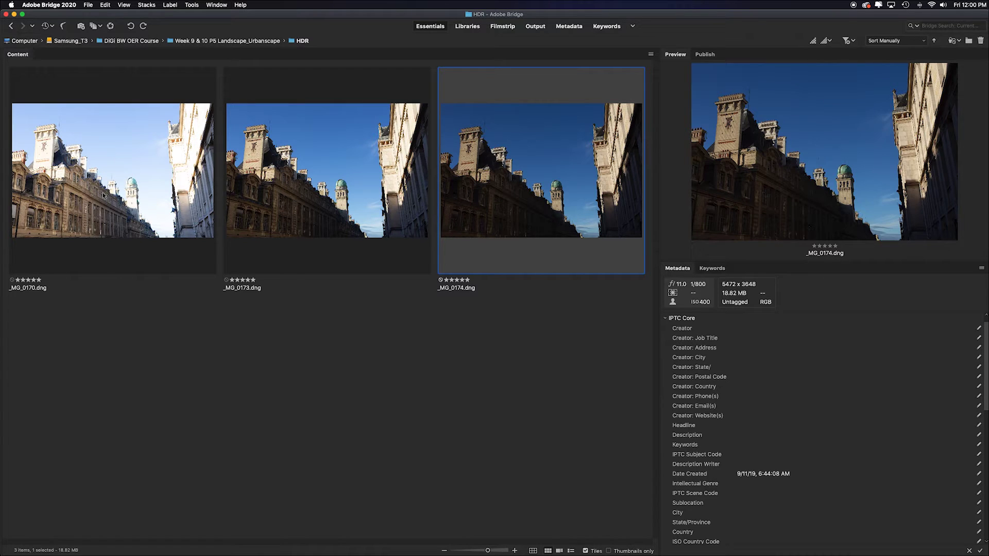
pyautogui.keyDown('super'); pyautogui.click(103, 195); pyautogui.keyUp('super')
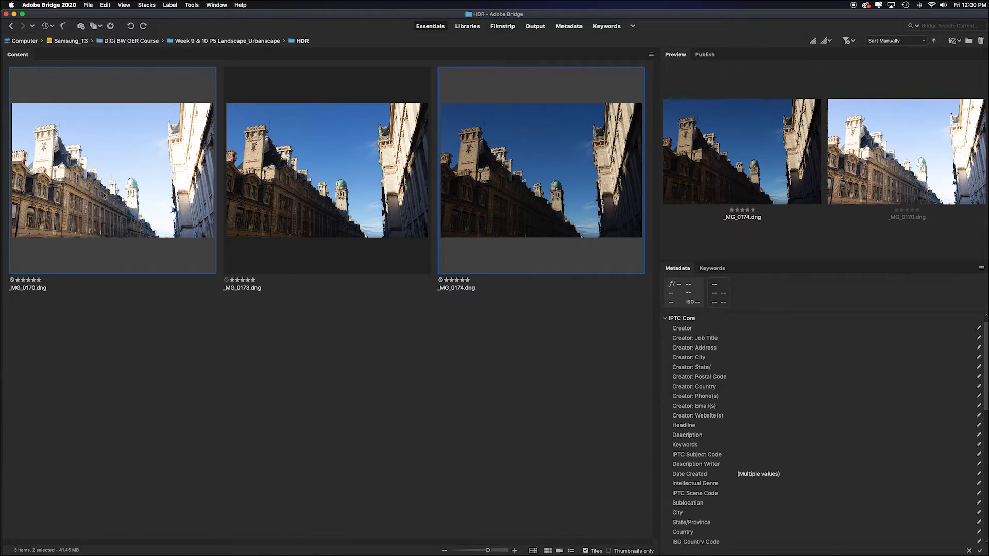
pyautogui.click(196, 5)
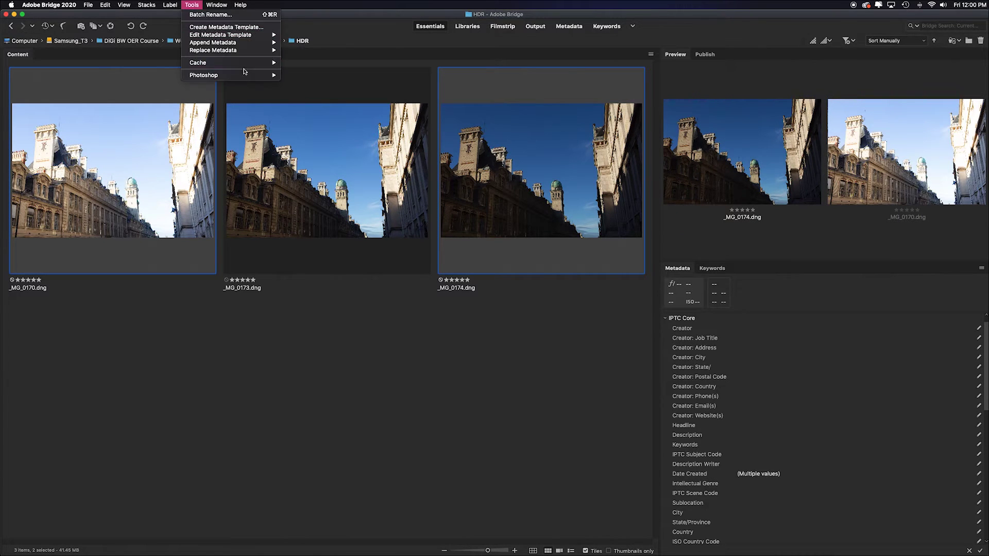
pyautogui.moveTo(248, 77)
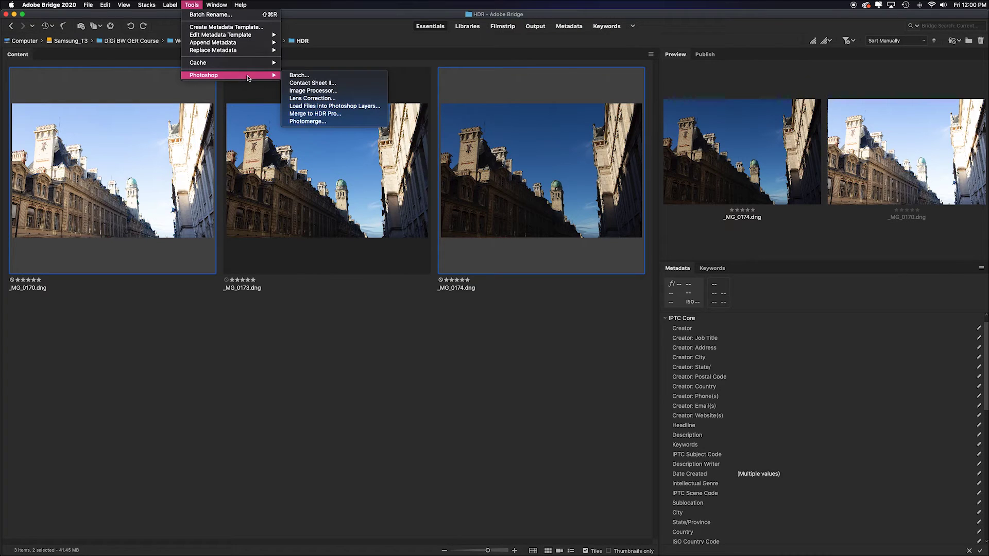
pyautogui.click(382, 106)
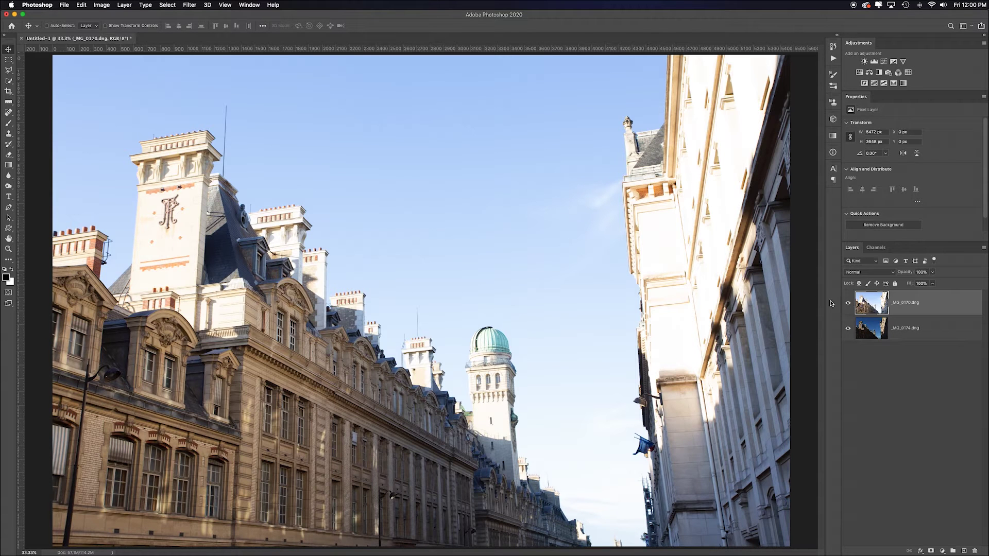
# Compare the bright _MG_0170.dng layer with the dark layer beneath it to examine how well the images line up.
pyautogui.click(848, 305)
pyautogui.click(848, 305)
pyautogui.click(848, 305)
pyautogui.click(848, 305)
pyautogui.click(848, 305)
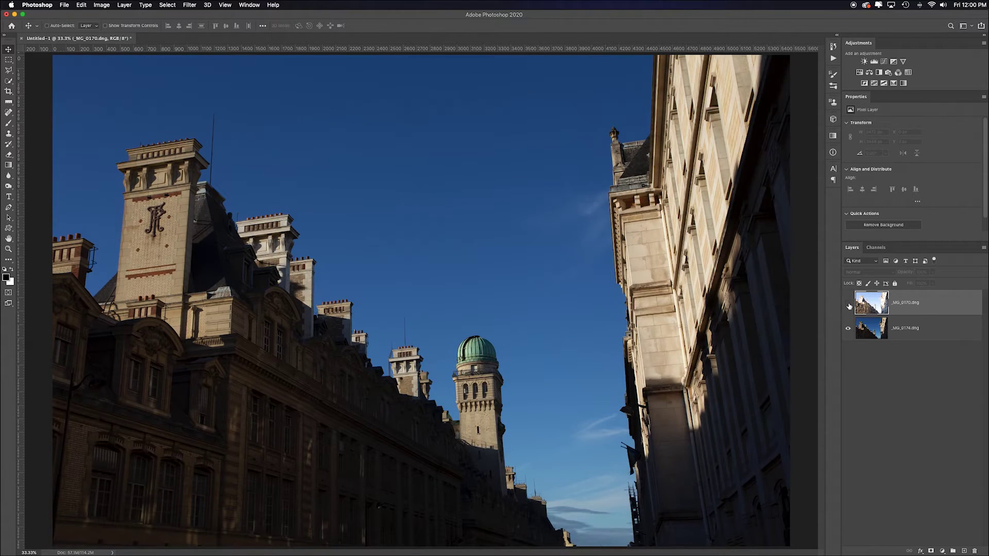
pyautogui.click(848, 305)
pyautogui.click(848, 305)
pyautogui.click(848, 305)
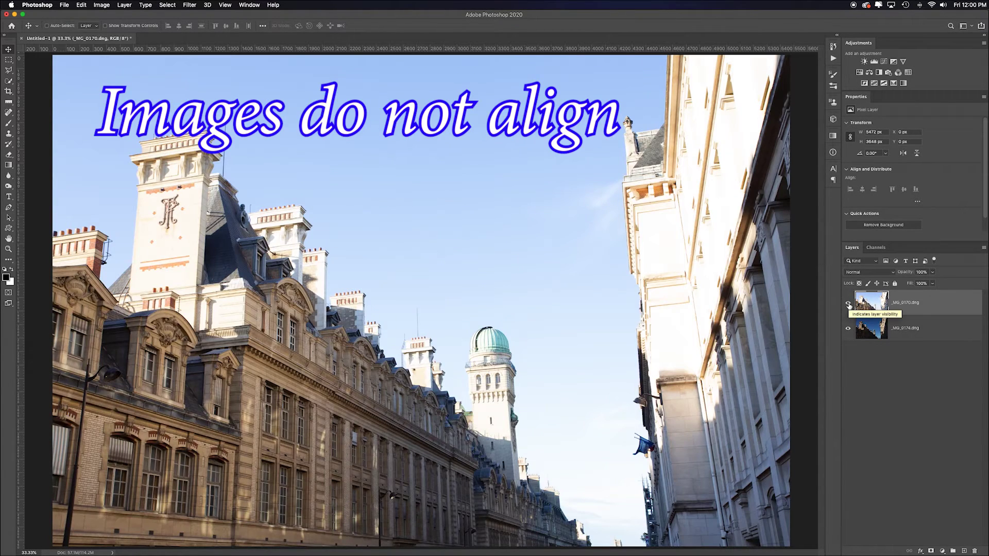
pyautogui.click(848, 305)
pyautogui.click(848, 305)
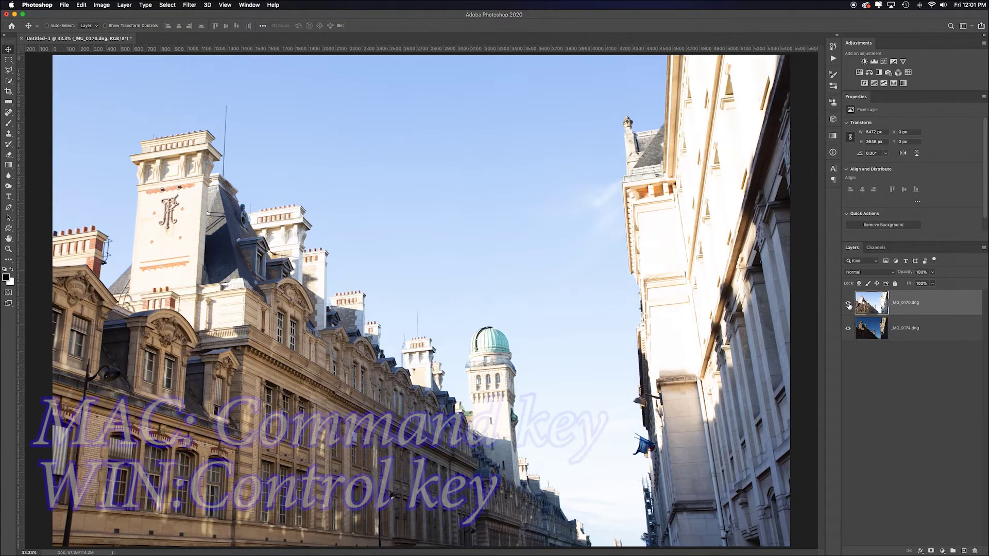
# Select both photo layers and auto-align them using the Auto projection without lens correction.
pyautogui.keyDown('super'); pyautogui.click(922, 326); pyautogui.keyUp('super')
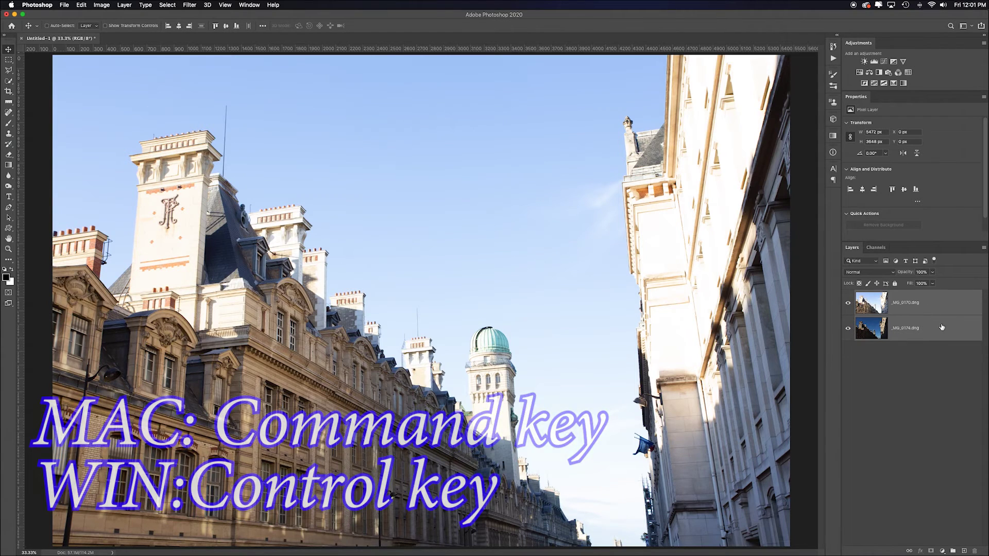
pyautogui.click(81, 5)
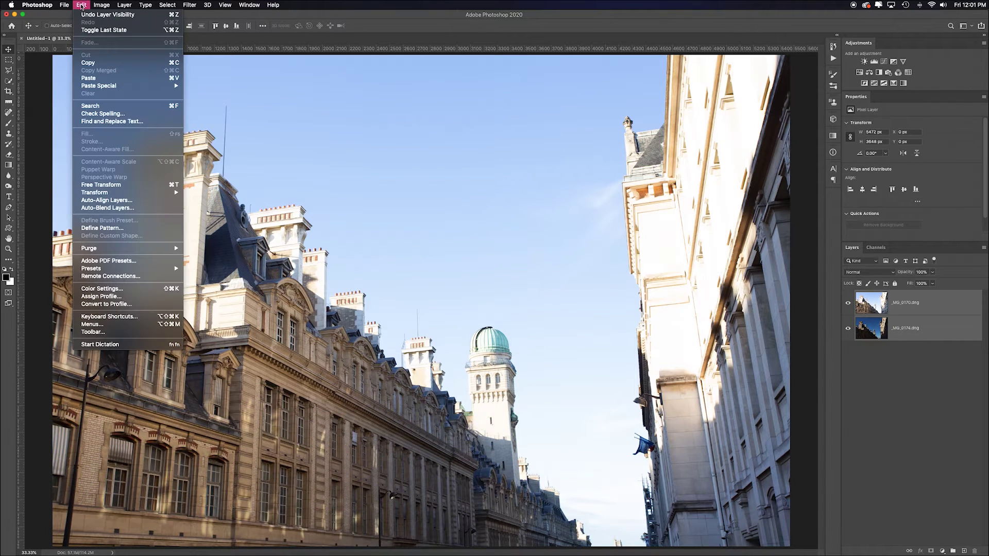
pyautogui.click(145, 201)
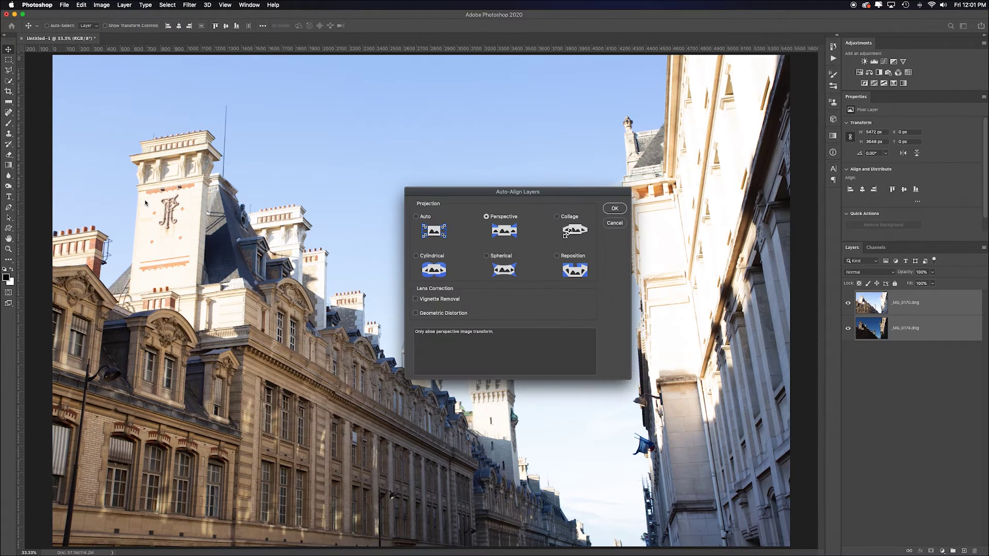
pyautogui.click(418, 217)
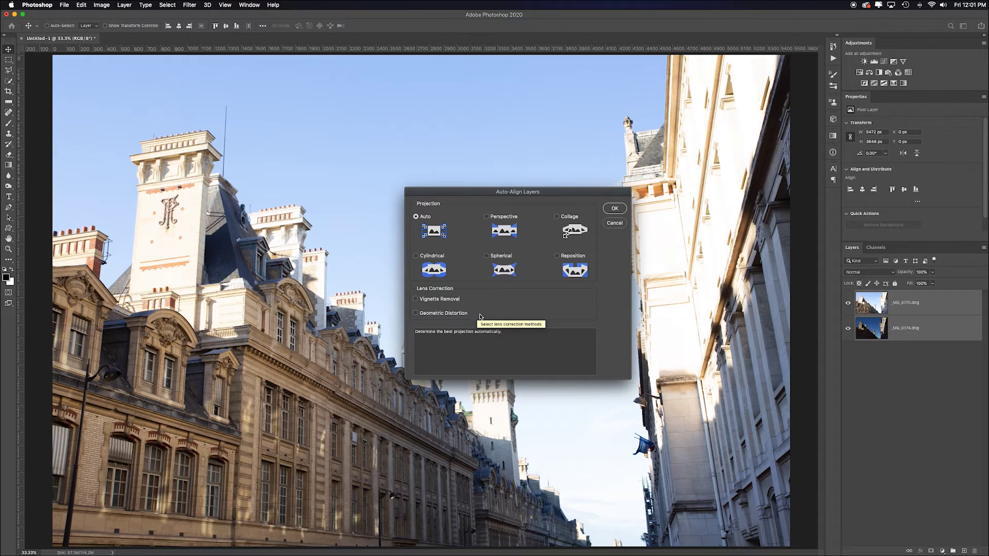
pyautogui.click(615, 211)
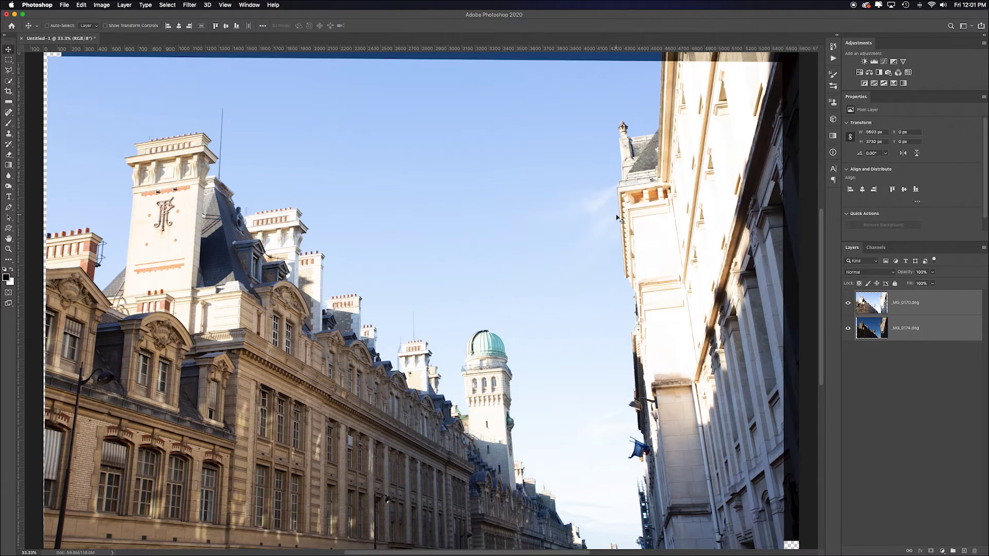
# Compare the two auto-aligned layers by toggling the upper photo's visibility, examining the alignment and uneven edges.
pyautogui.press('super+minus')
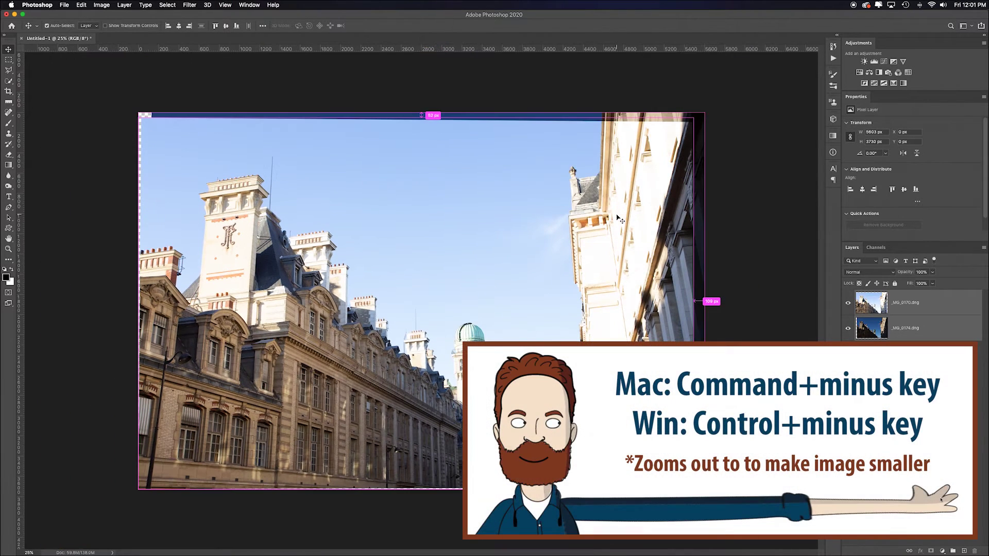
pyautogui.click(847, 304)
pyautogui.click(848, 304)
pyautogui.click(849, 304)
pyautogui.click(848, 304)
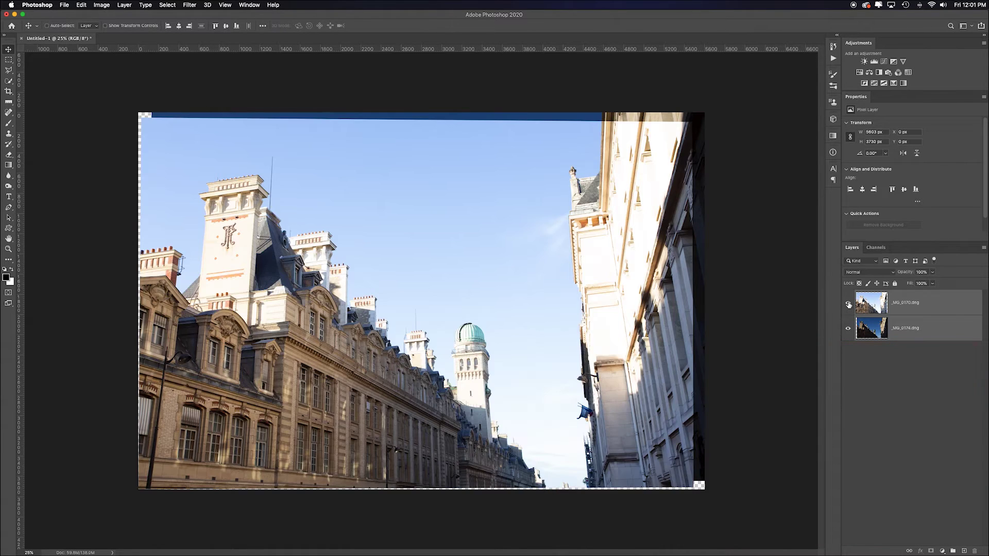
pyautogui.click(848, 304)
pyautogui.click(848, 304)
pyautogui.click(848, 304)
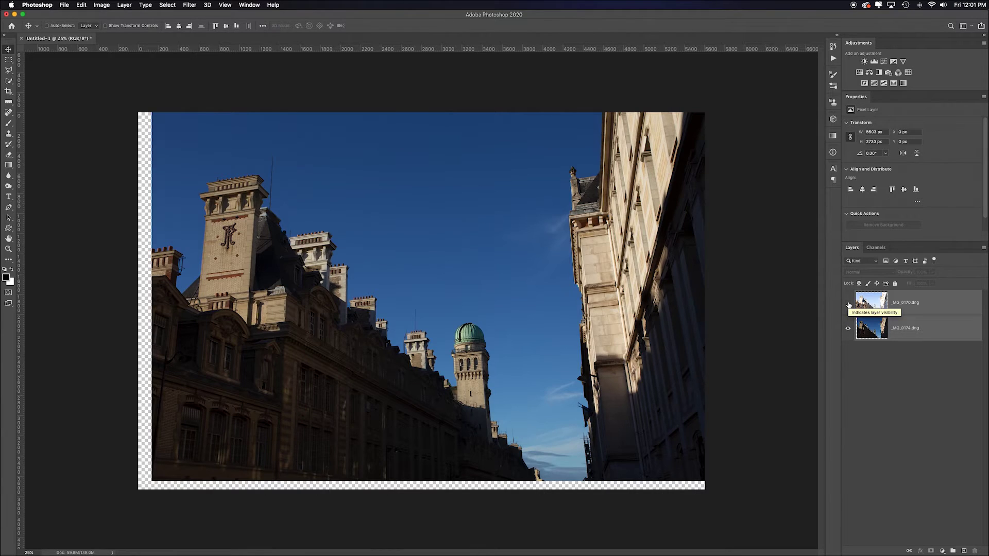
pyautogui.click(848, 304)
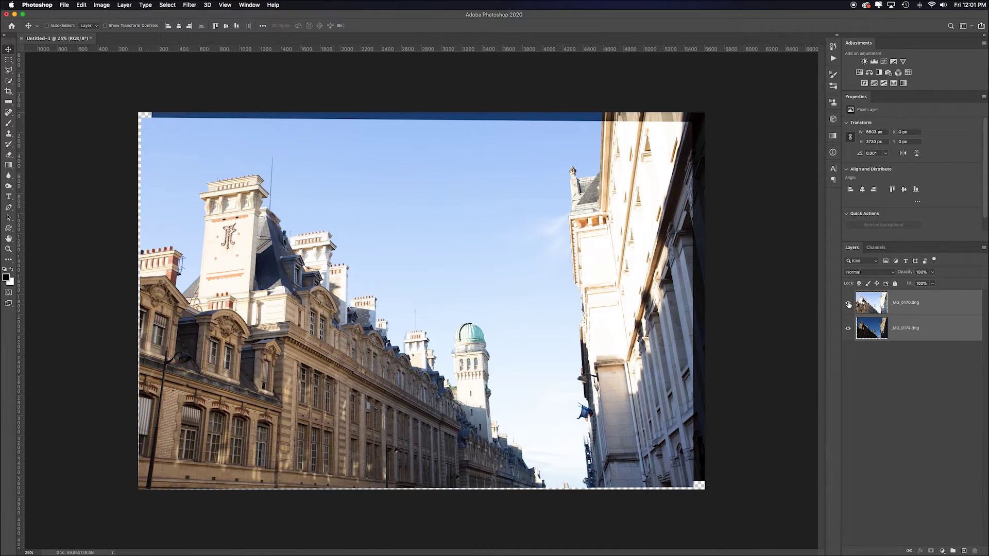
# With the upper layer temporarily hidden, place a vertical guide along the dark photo's left edge and a horizontal guide along its bottom edge.
pyautogui.click(848, 304)
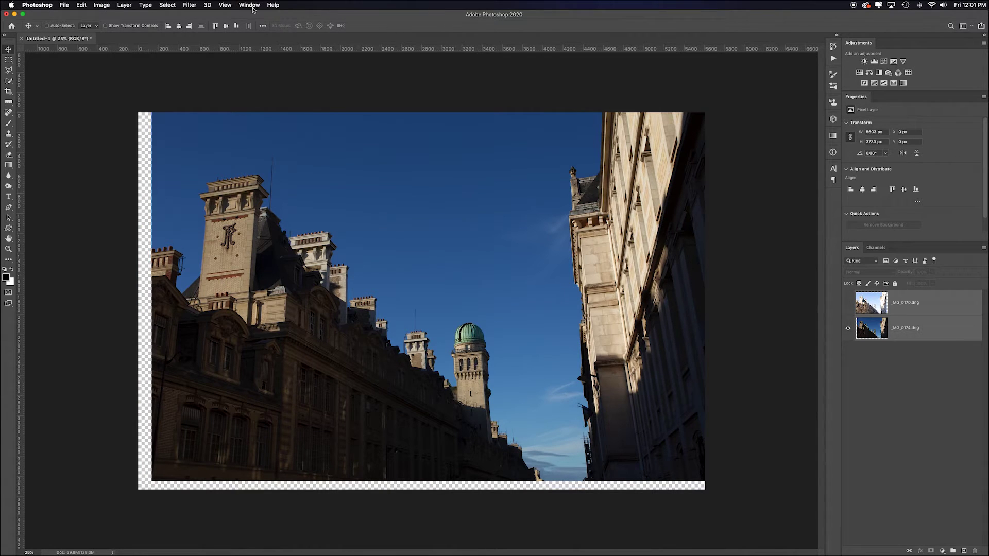
pyautogui.click(224, 5)
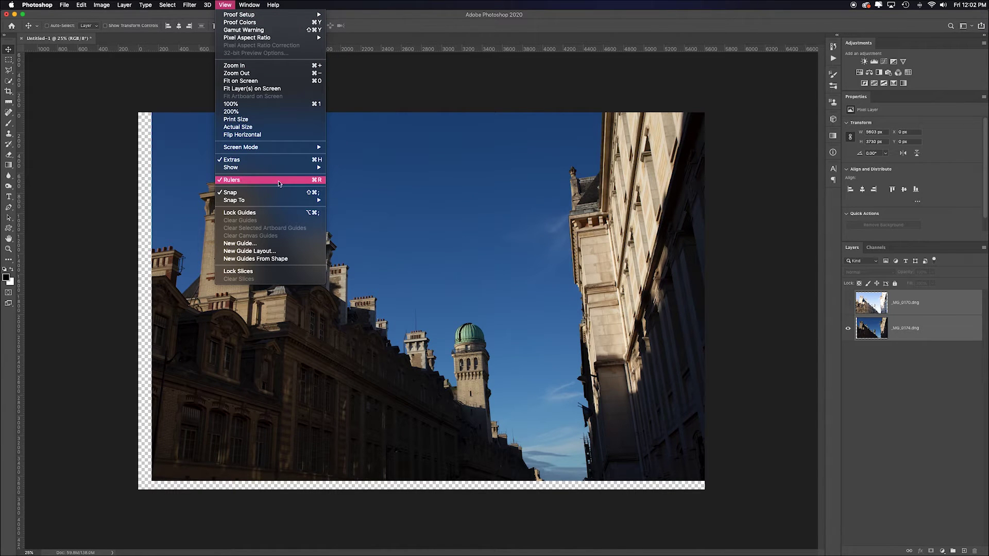
pyautogui.click(22, 191)
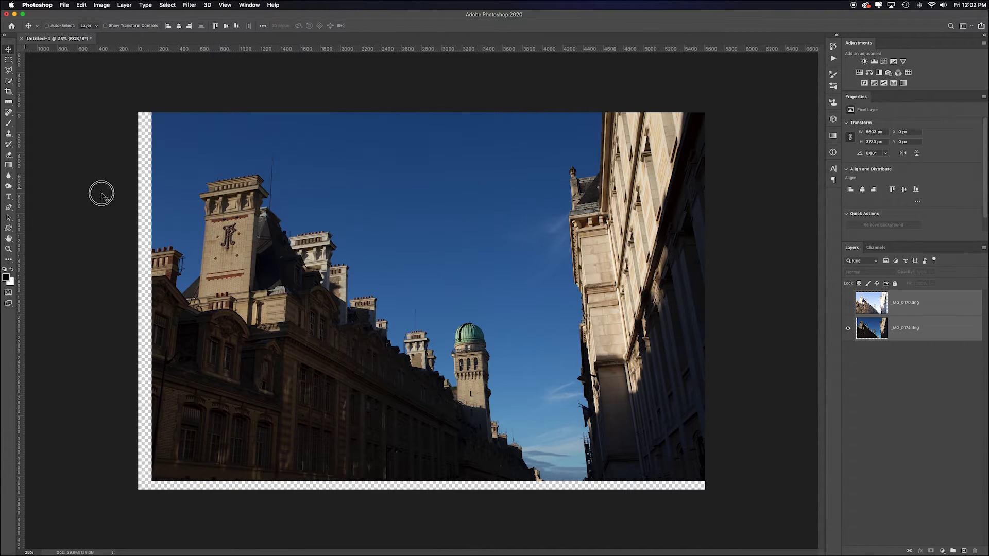
pyautogui.moveTo(21, 197); pyautogui.dragTo(151, 201)
pyautogui.moveTo(354, 48); pyautogui.dragTo(390, 481)
pyautogui.click(848, 305)
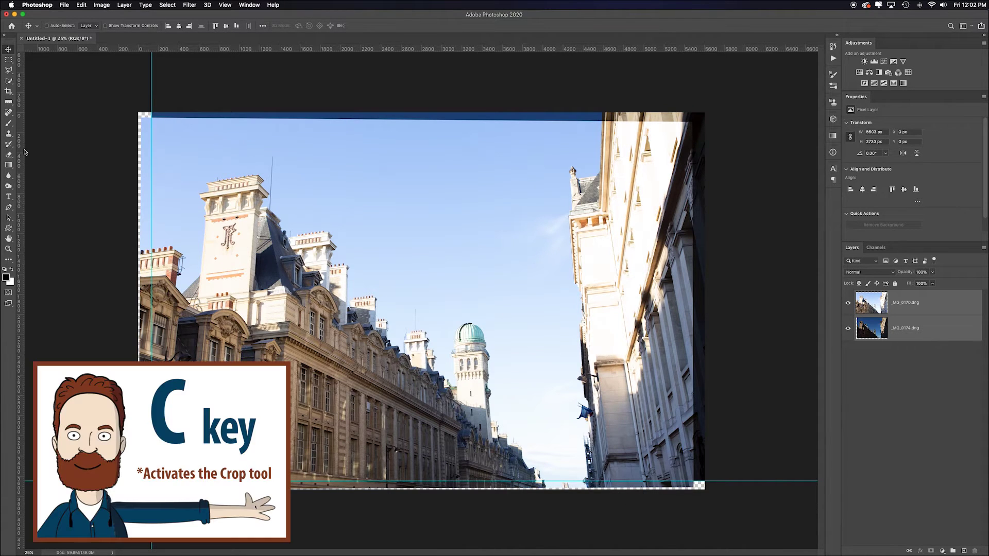
# Crop the image to the area both photos cover, following the guides and trimming all four edges, and compare the two layers' alignment.
pyautogui.press('c')
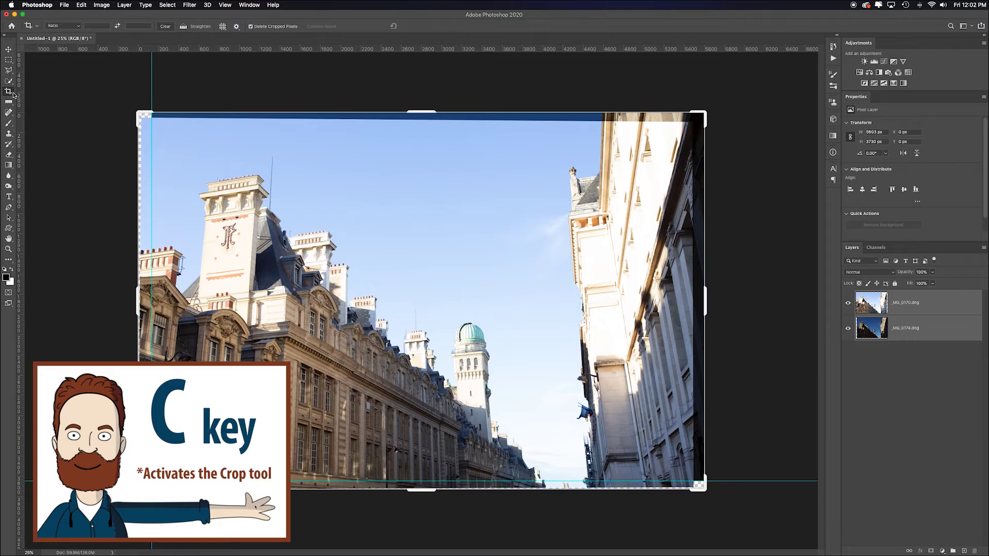
pyautogui.moveTo(138, 112); pyautogui.dragTo(144, 115)
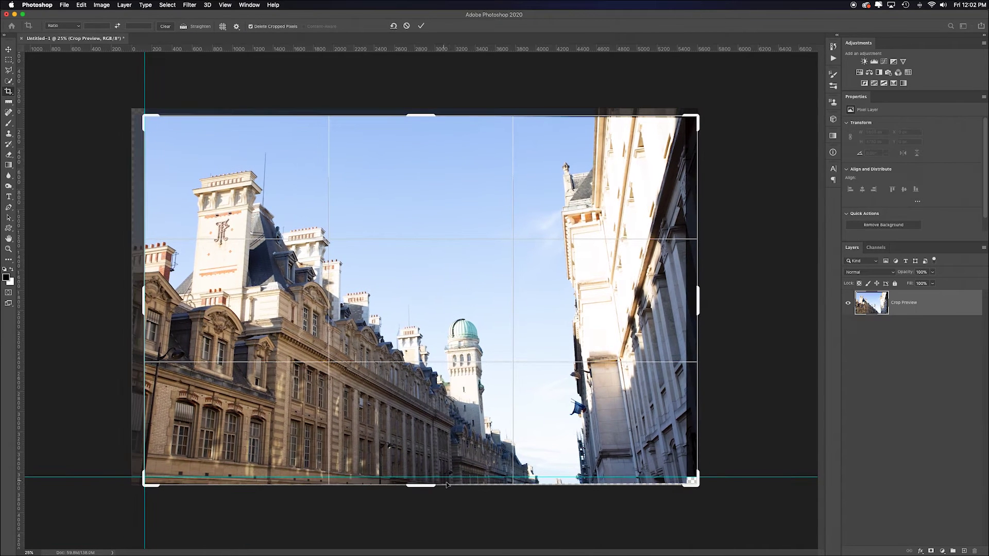
pyautogui.moveTo(438, 487); pyautogui.dragTo(435, 483)
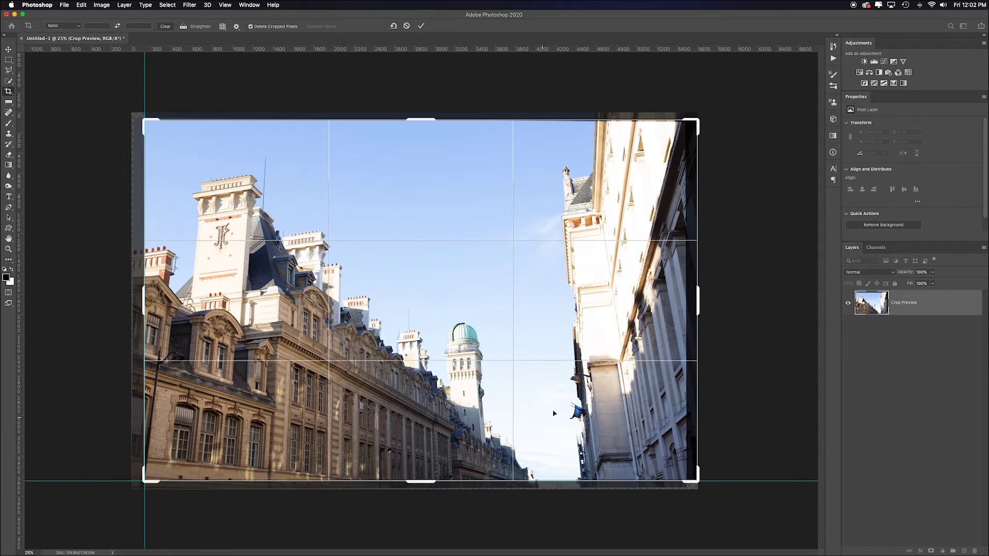
pyautogui.moveTo(698, 300); pyautogui.dragTo(691, 299)
pyautogui.moveTo(422, 123); pyautogui.dragTo(420, 122)
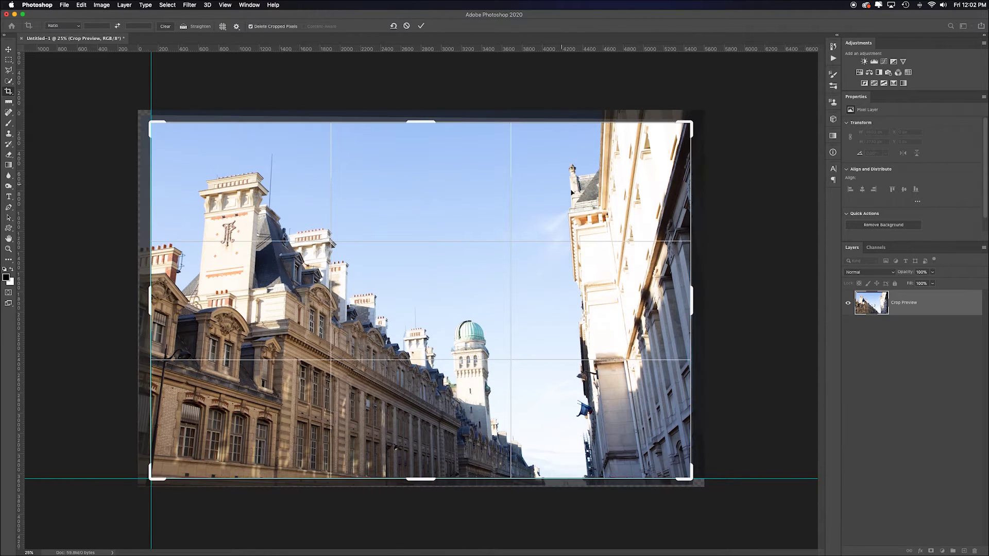
pyautogui.moveTo(699, 308); pyautogui.dragTo(691, 308)
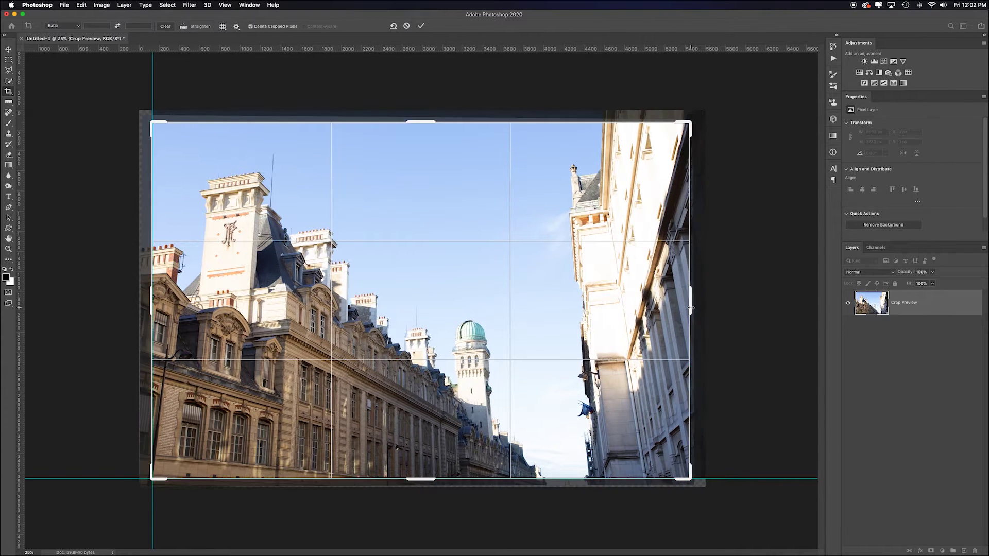
pyautogui.press('Return')
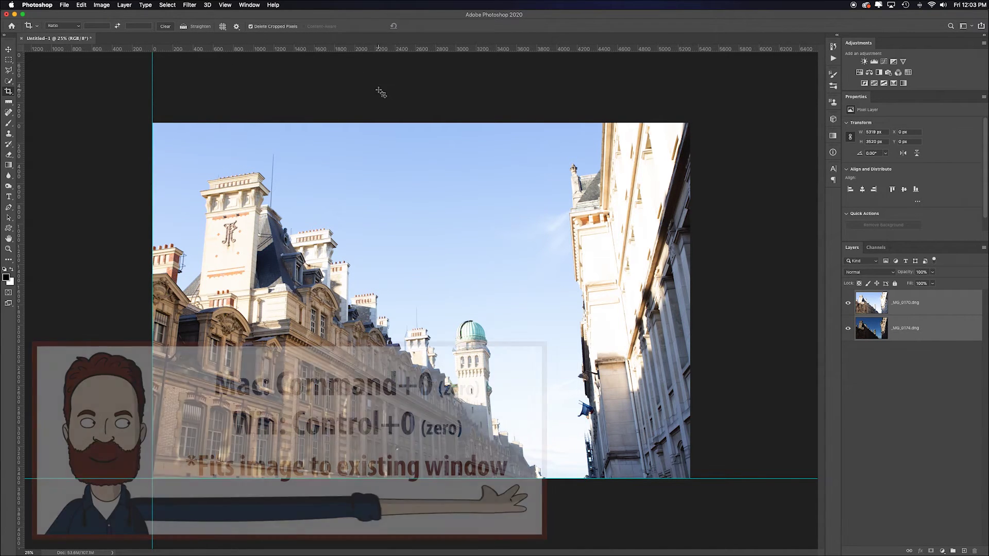
pyautogui.press('super+0')
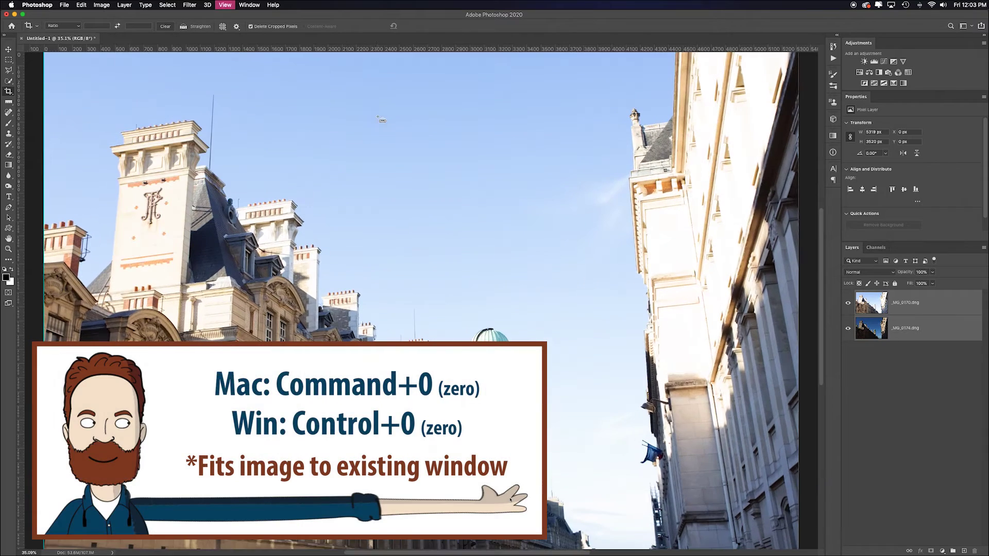
pyautogui.click(848, 306)
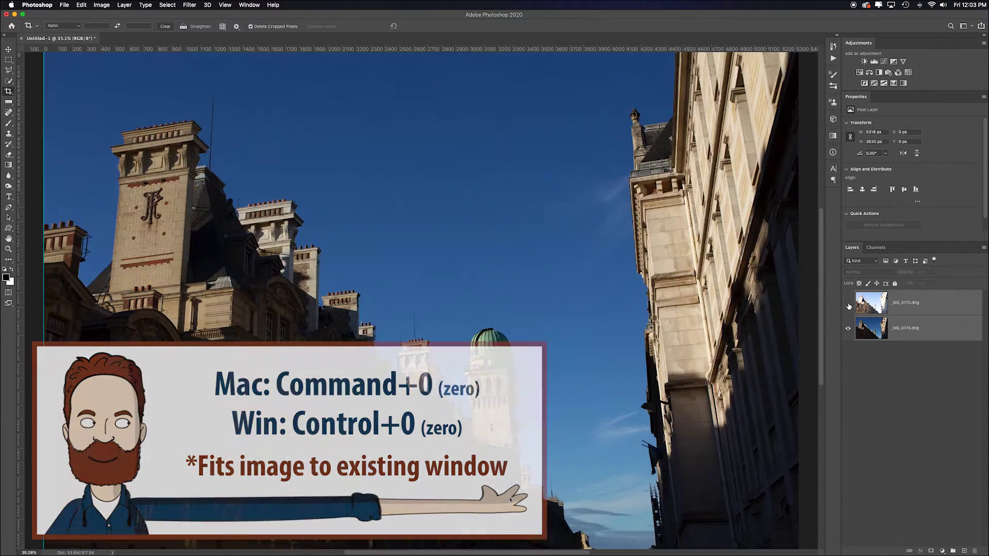
pyautogui.click(849, 305)
pyautogui.click(848, 306)
pyautogui.click(848, 305)
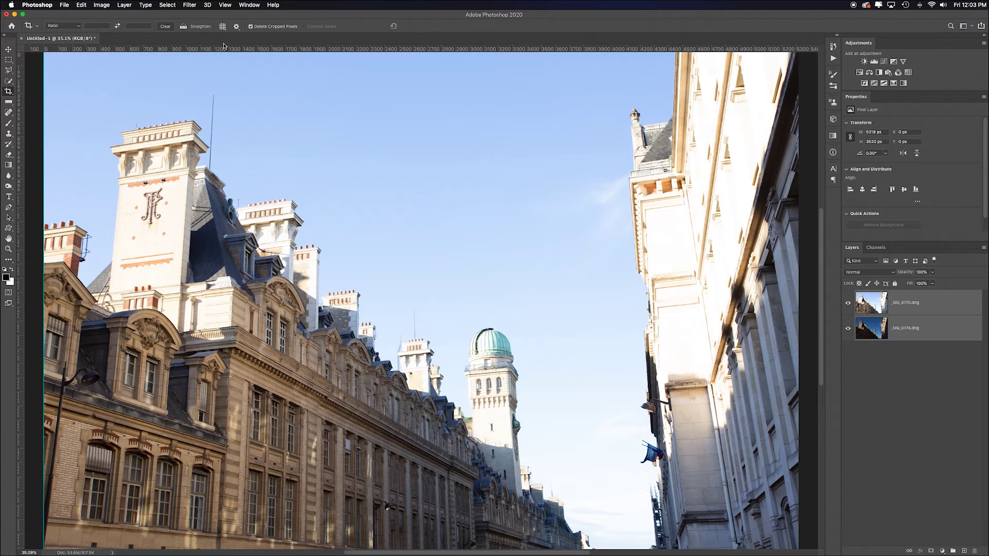
# Auto-blend the two layers with Stack Images and Seamless Tones and Colors, leaving Content Aware Fill Transparent Areas off.
pyautogui.click(82, 5)
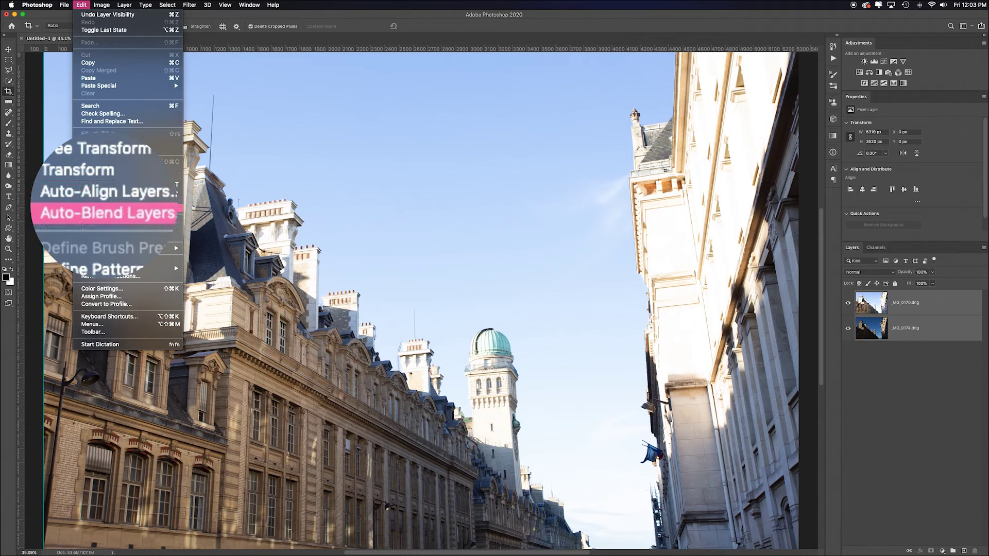
pyautogui.click(104, 208)
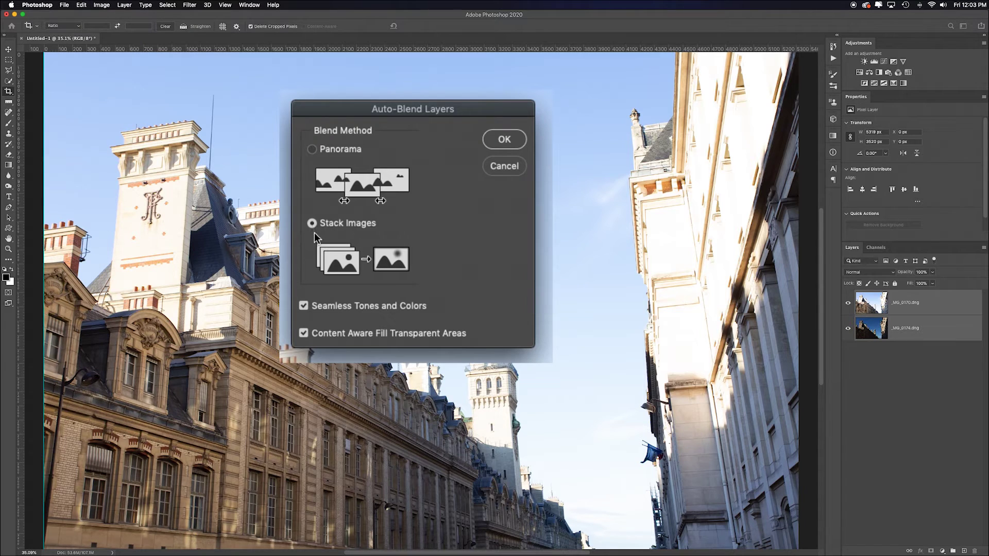
pyautogui.hscroll(-1, 421, 308)
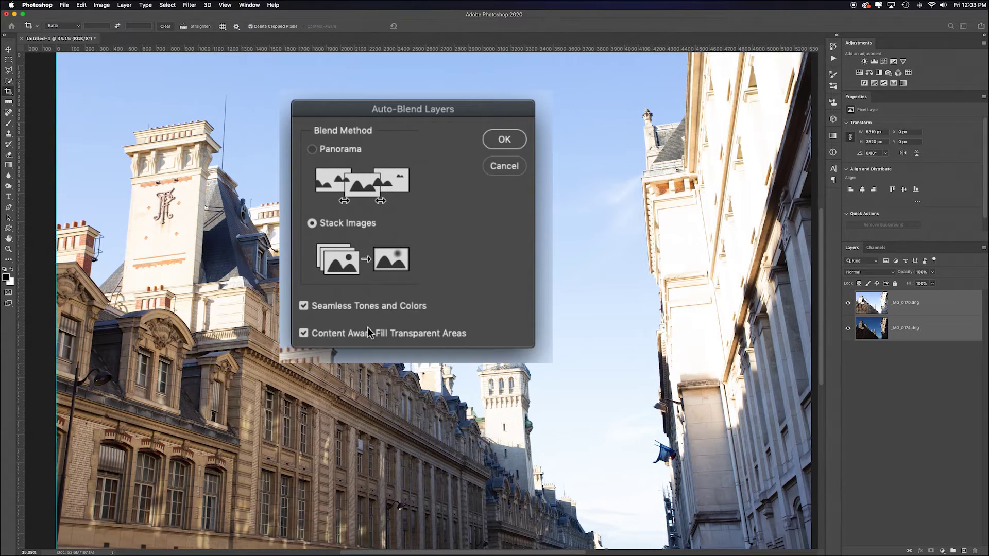
pyautogui.click(305, 334)
pyautogui.click(504, 146)
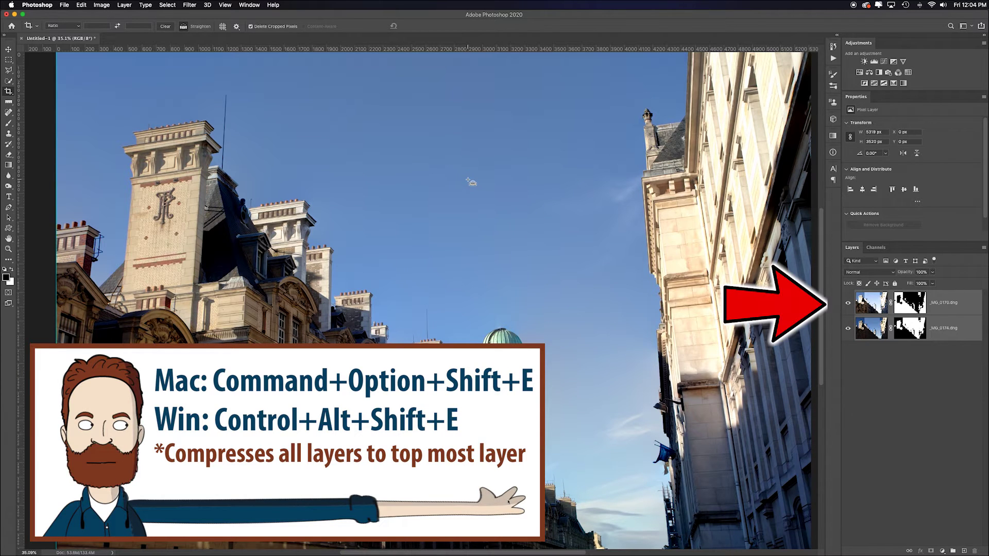
# Stamp all visible layers into a new top layer and open that merged layer in the Camera Raw Filter.
pyautogui.press('super+alt+shift+e')
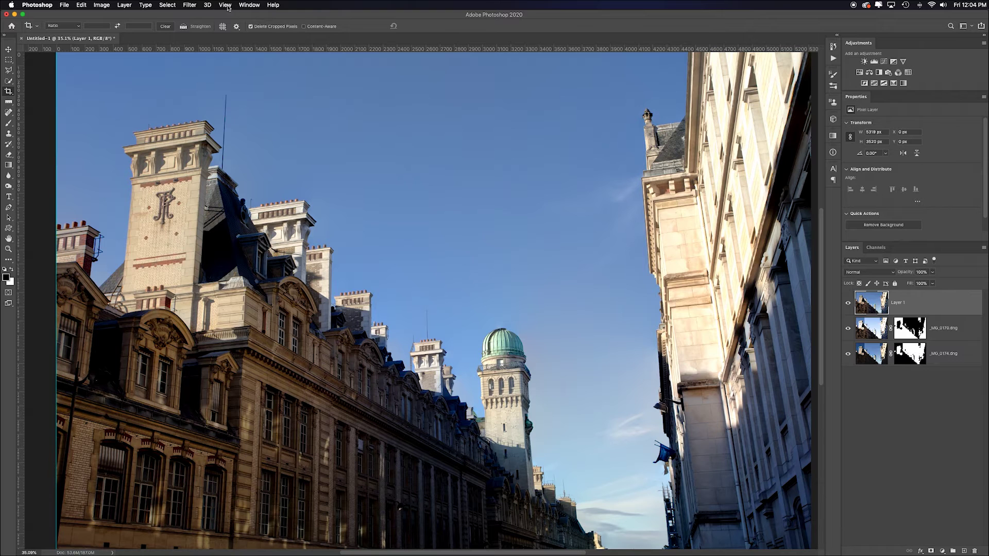
pyautogui.click(198, 6)
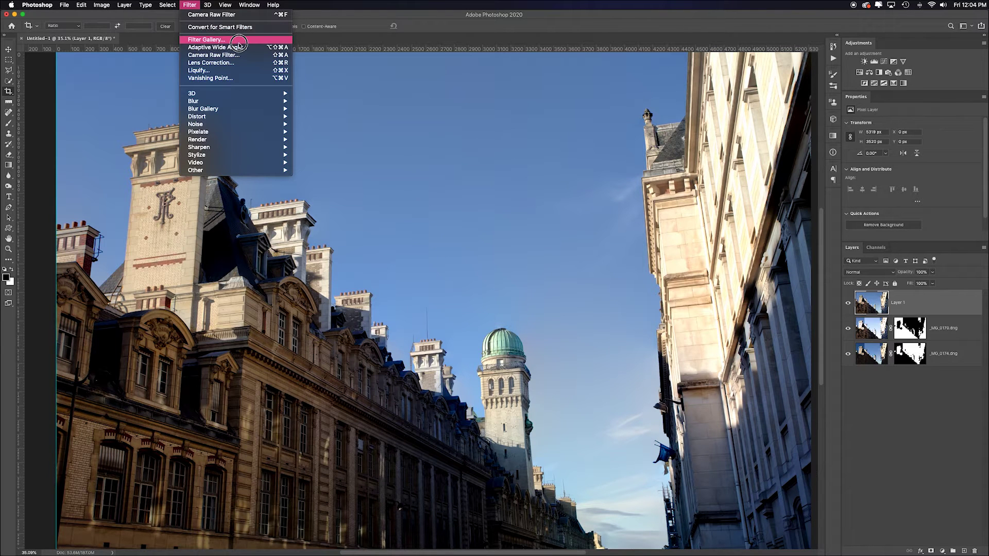
pyautogui.click(257, 56)
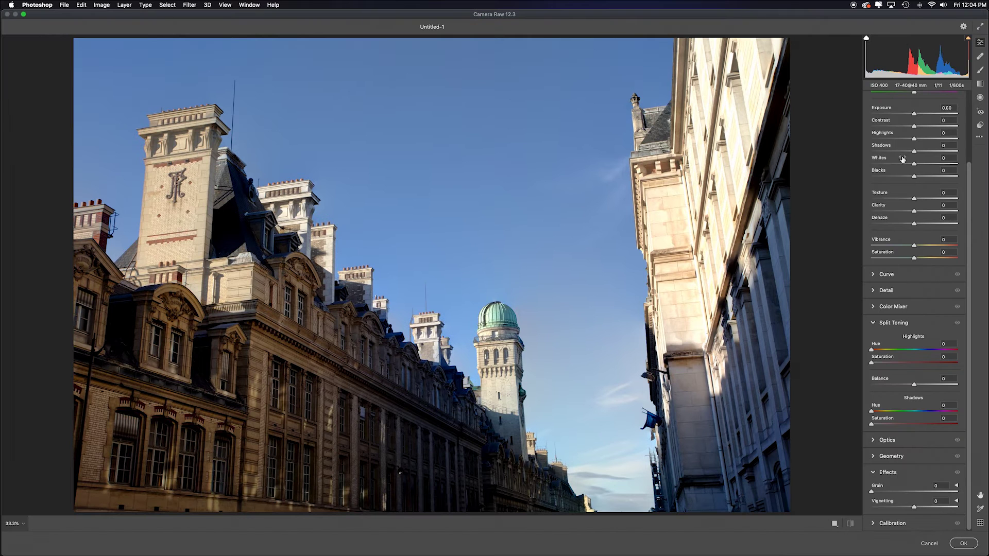
# Set the merged image's Shadows to +72 and convert it to black and white.
pyautogui.moveTo(912, 151); pyautogui.dragTo(957, 151)
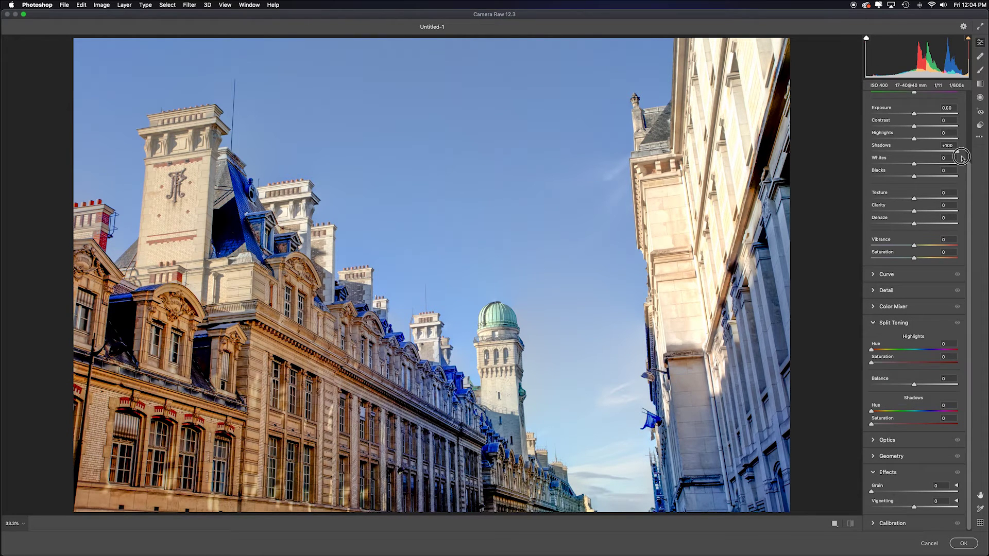
pyautogui.moveTo(957, 151); pyautogui.dragTo(945, 155)
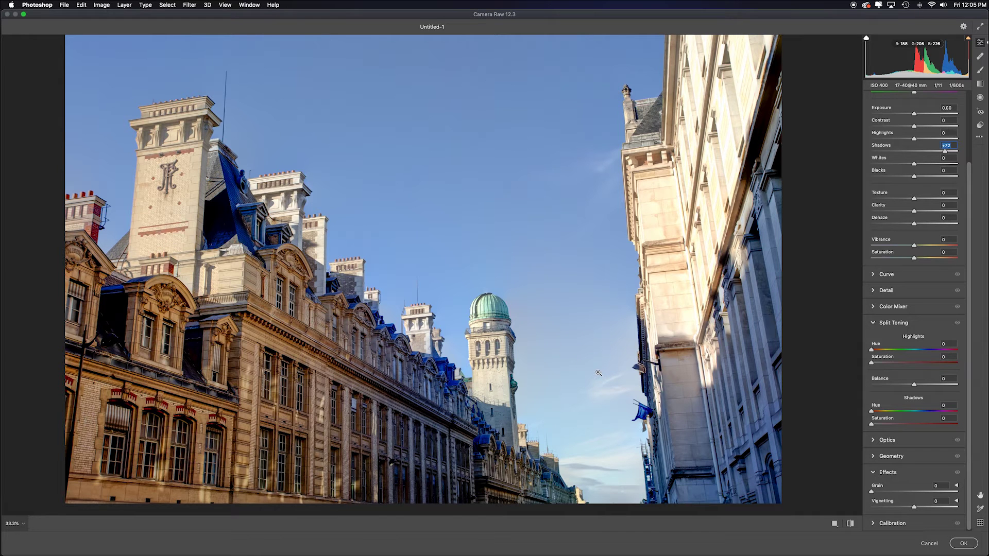
pyautogui.scroll(8, 659, 366)
pyautogui.scroll(-8, 659, 367)
pyautogui.moveTo(970, 191); pyautogui.dragTo(967, 89)
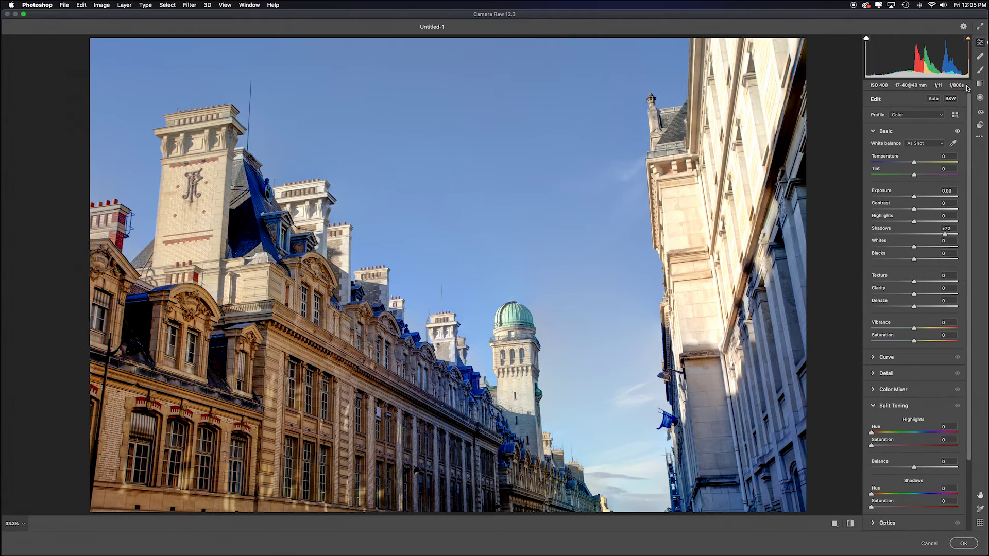
pyautogui.click(950, 99)
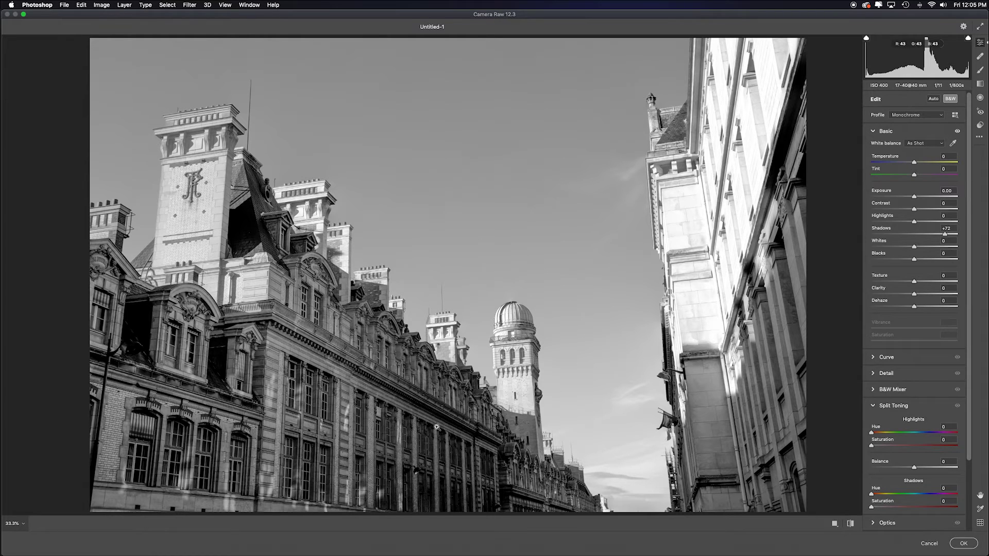
# Brush a local adjustment with Shadows +100 over the shadowed facade of the long building on the left, using brush size 30.
pyautogui.click(981, 71)
pyautogui.moveTo(917, 260); pyautogui.dragTo(956, 260)
pyautogui.moveTo(386, 389)
pyautogui.mouseDown()
pyautogui.moveTo(450, 440)
pyautogui.moveTo(415, 472)
pyautogui.moveTo(471, 483)
pyautogui.moveTo(432, 478)
pyautogui.mouseUp()
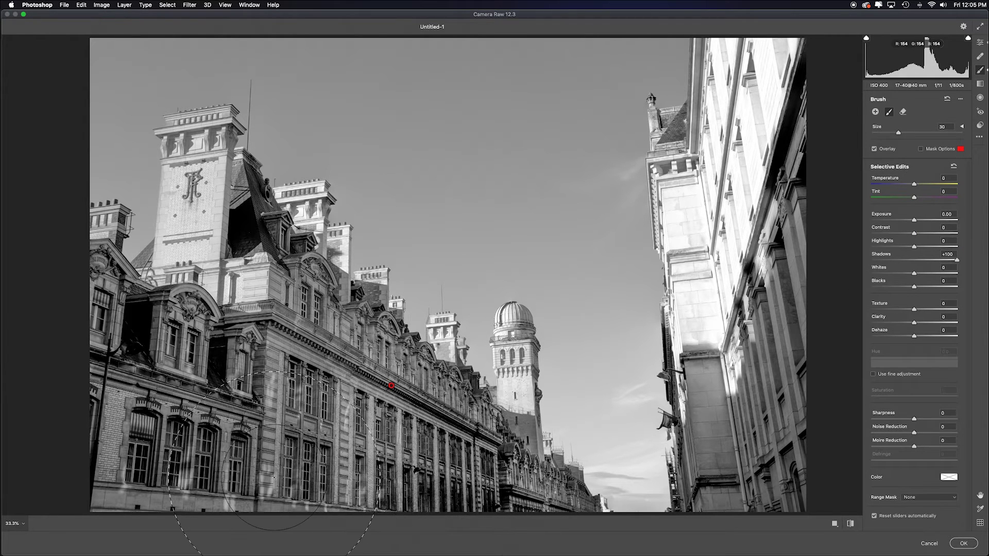
pyautogui.moveTo(180, 337); pyautogui.dragTo(186, 349)
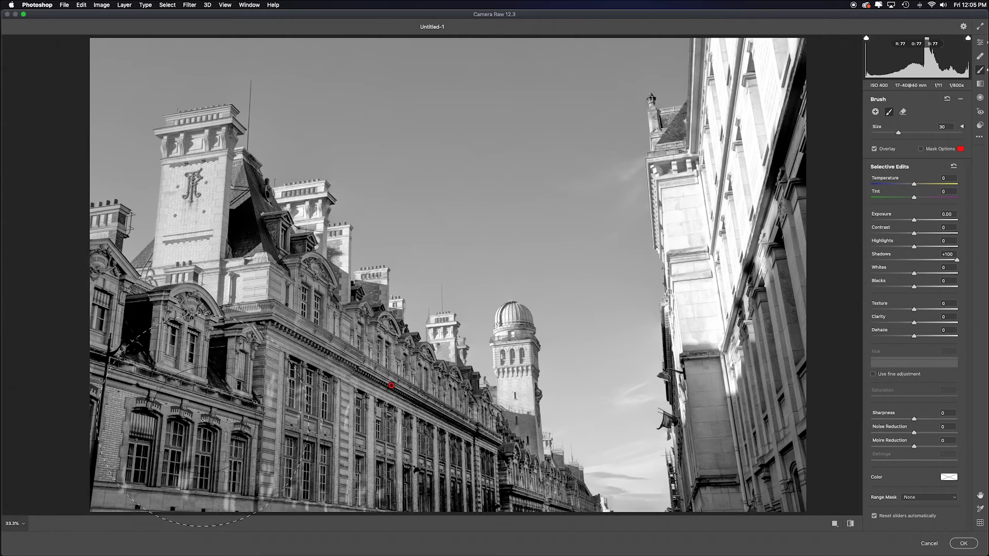
# Paint a new brush adjustment over the bright right-hand building with Exposure -0.35, Clarity +43 and Dehaze +71, and reduce the brush size to 8.
pyautogui.click(876, 104)
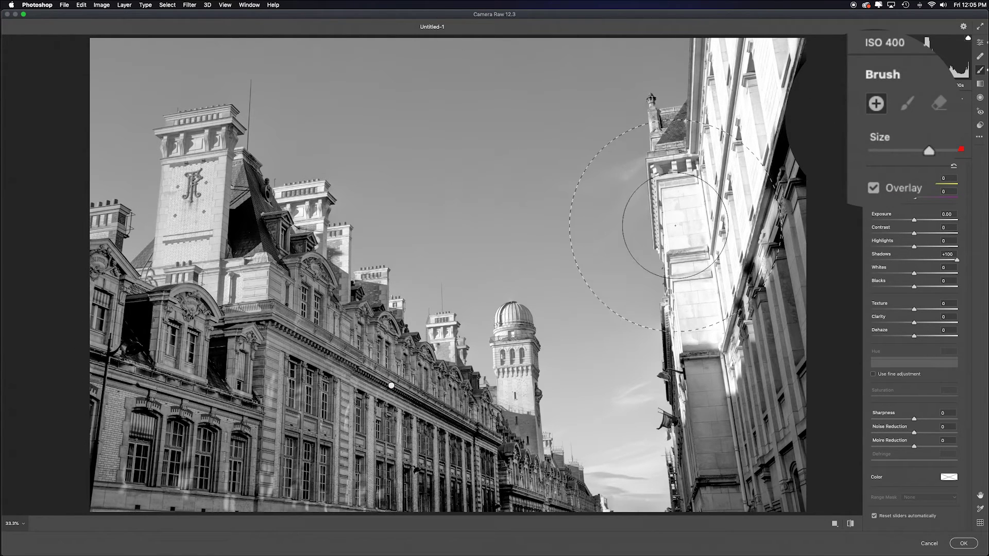
pyautogui.moveTo(914, 220); pyautogui.dragTo(906, 223)
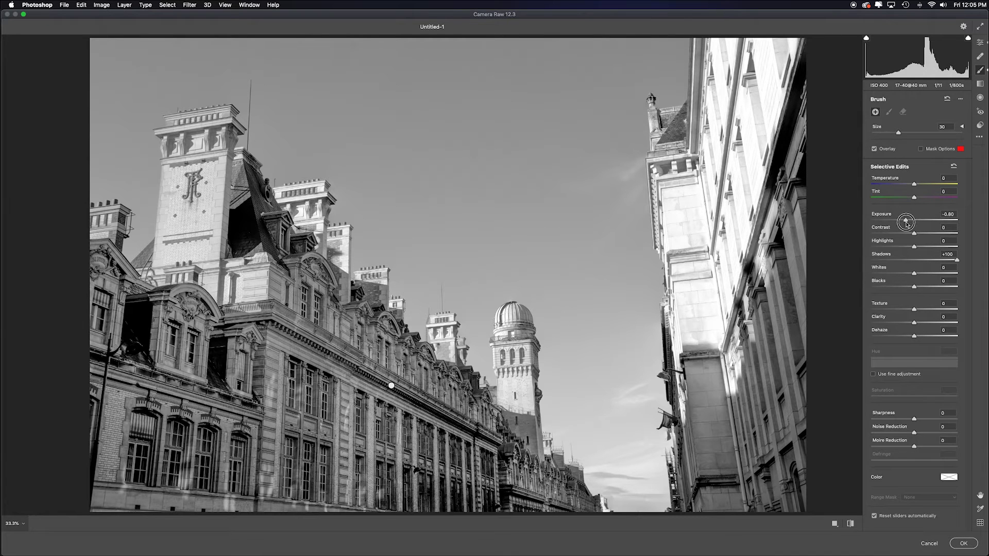
pyautogui.moveTo(906, 222); pyautogui.dragTo(905, 222)
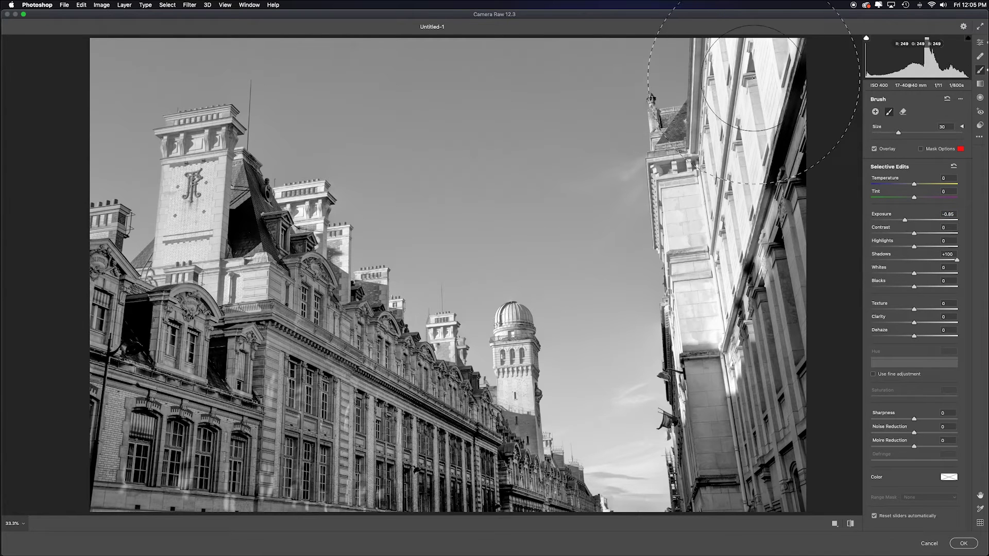
pyautogui.moveTo(754, 38); pyautogui.dragTo(685, 344)
pyautogui.moveTo(915, 338); pyautogui.dragTo(934, 336)
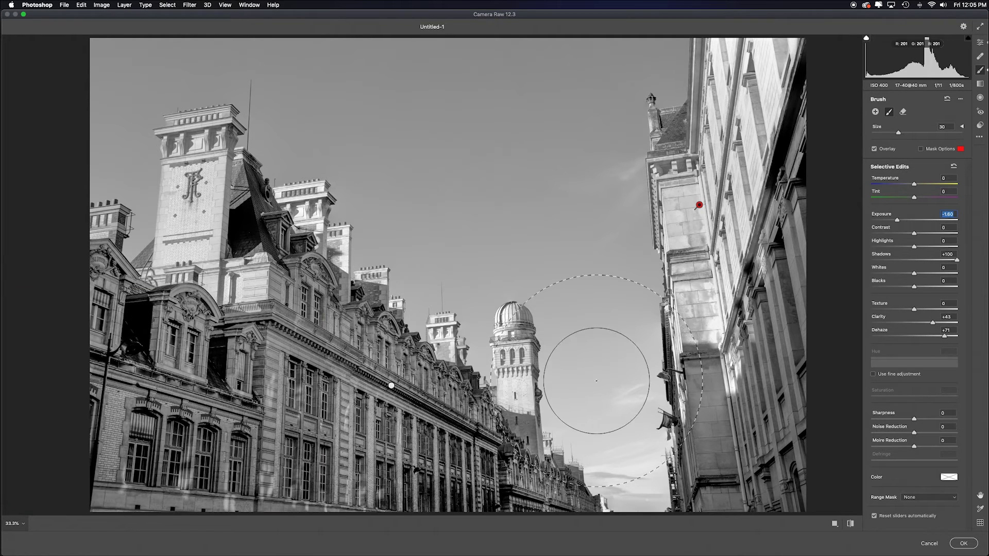
pyautogui.press('[')
pyautogui.press('[')
pyautogui.press('[')
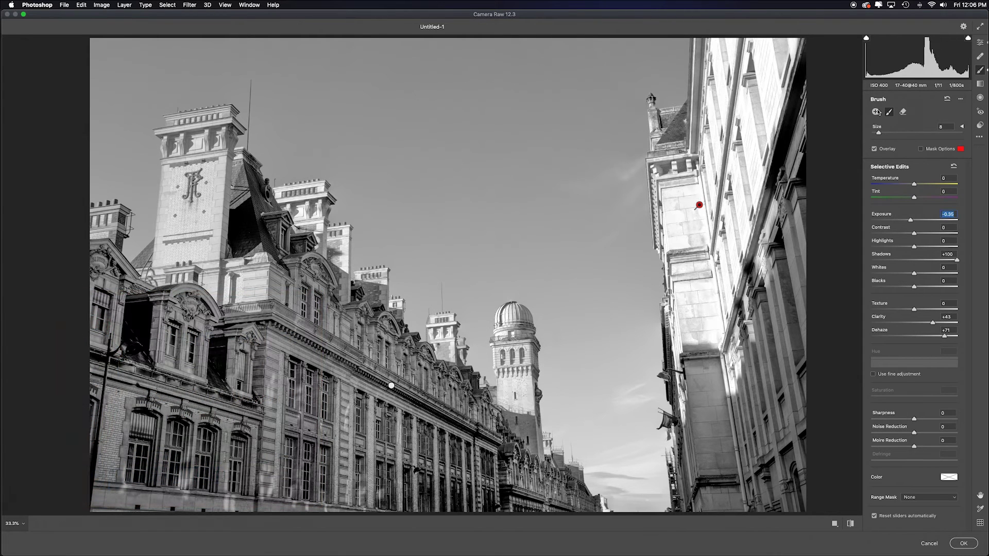
# Paint another new adjustment with Blacks -63 over the domed tower, and erase the spill in the sky beside it.
pyautogui.click(876, 112)
pyautogui.moveTo(914, 287); pyautogui.dragTo(887, 286)
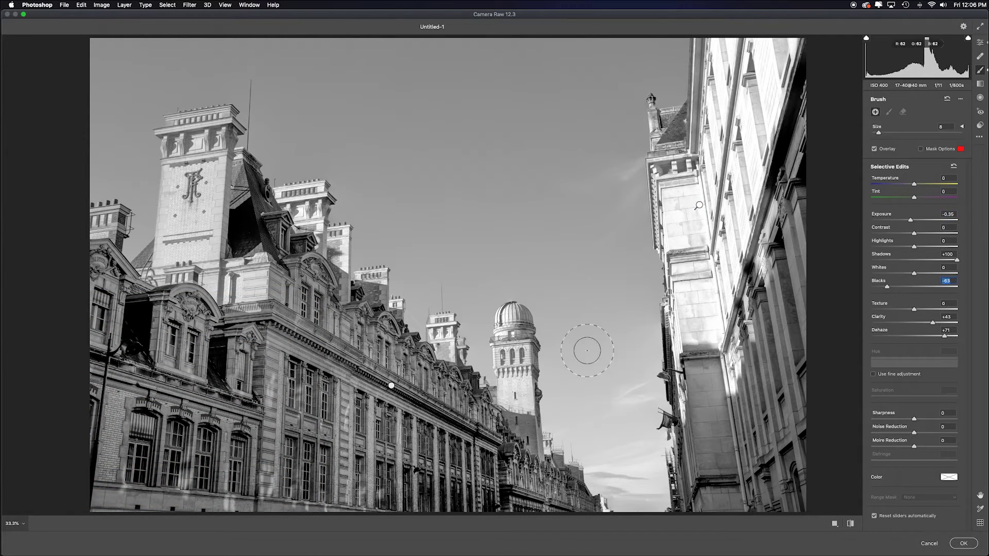
pyautogui.moveTo(520, 340)
pyautogui.mouseDown()
pyautogui.moveTo(513, 316)
pyautogui.moveTo(505, 322)
pyautogui.moveTo(523, 355)
pyautogui.moveTo(528, 443)
pyautogui.moveTo(520, 431)
pyautogui.moveTo(532, 450)
pyautogui.mouseUp()
pyautogui.click(902, 112)
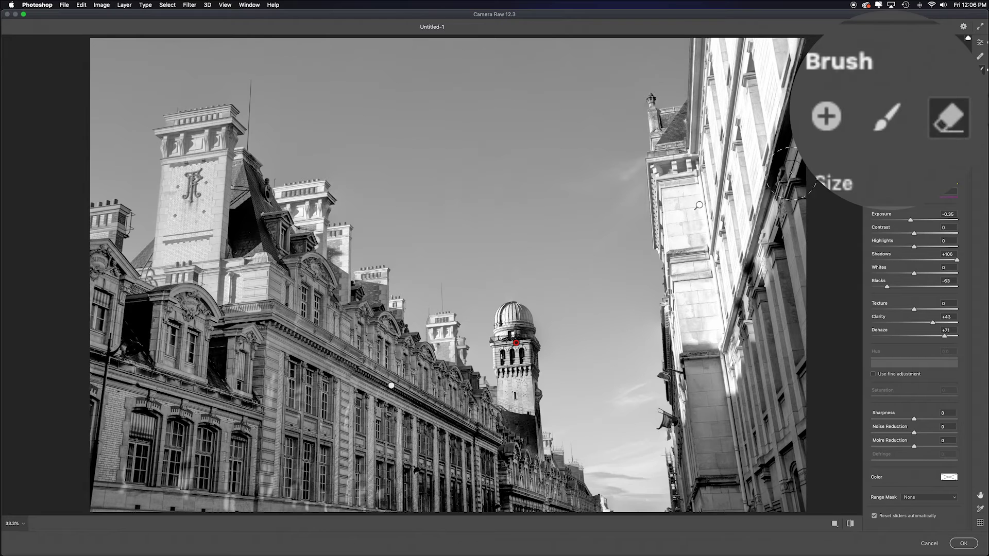
pyautogui.moveTo(576, 454)
pyautogui.mouseDown()
pyautogui.moveTo(471, 419)
pyautogui.moveTo(570, 461)
pyautogui.mouseUp()
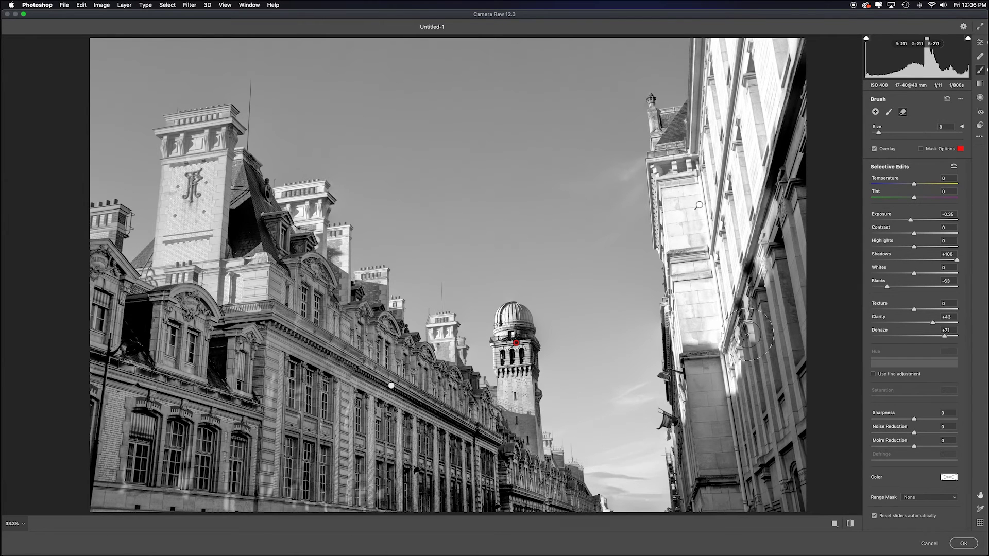
# Extend the Blacks -63 adjustment over the rooftop chimneys and the top of the tall left tower, enlarging the brush to size 6.
pyautogui.click(888, 112)
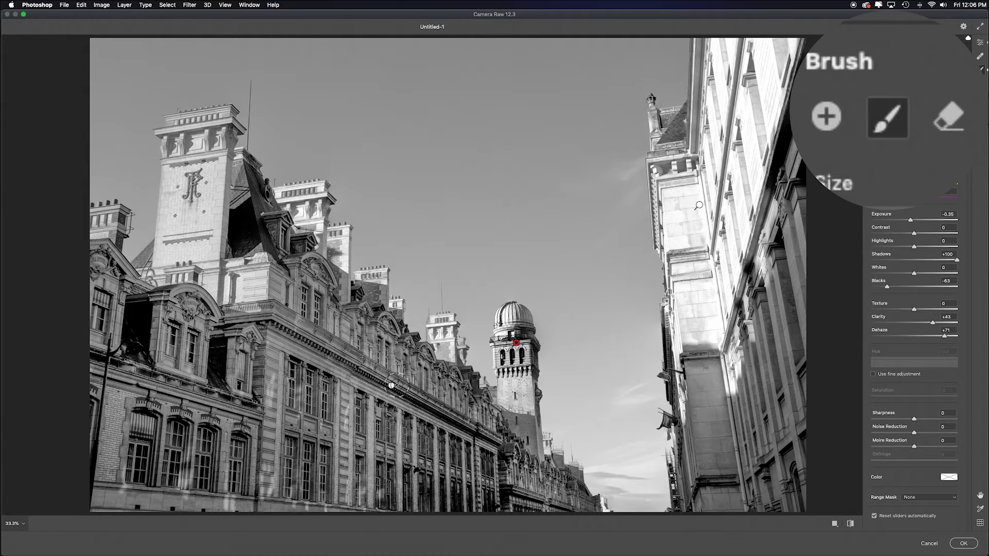
pyautogui.moveTo(392, 386)
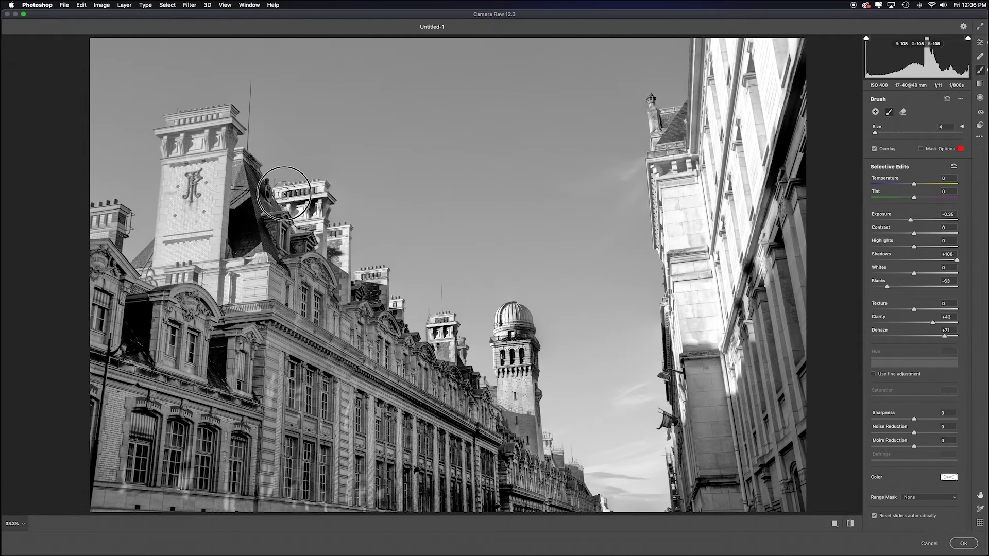
pyautogui.press(']')
pyautogui.press(']')
pyautogui.moveTo(190, 125)
pyautogui.mouseDown()
pyautogui.moveTo(216, 166)
pyautogui.moveTo(222, 137)
pyautogui.moveTo(206, 277)
pyautogui.moveTo(144, 278)
pyautogui.moveTo(223, 287)
pyautogui.moveTo(233, 299)
pyautogui.moveTo(220, 286)
pyautogui.moveTo(241, 296)
pyautogui.moveTo(183, 270)
pyautogui.moveTo(174, 170)
pyautogui.moveTo(206, 159)
pyautogui.mouseUp()
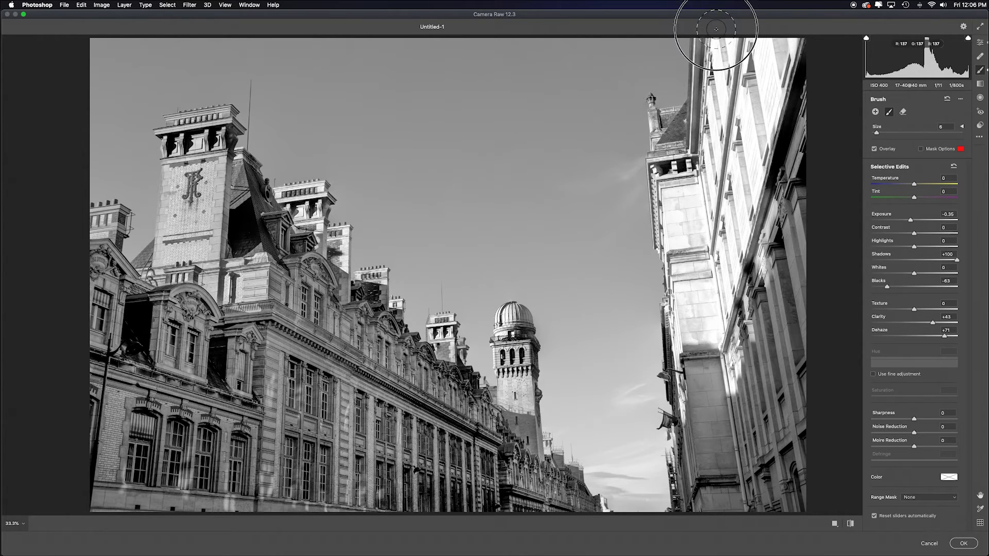
# Set the whole image's Blacks to -59, Texture to +28, Clarity to +74 and Dehaze to +24.
pyautogui.click(980, 42)
pyautogui.moveTo(914, 259); pyautogui.dragTo(923, 300)
pyautogui.scroll(-1, 922, 273)
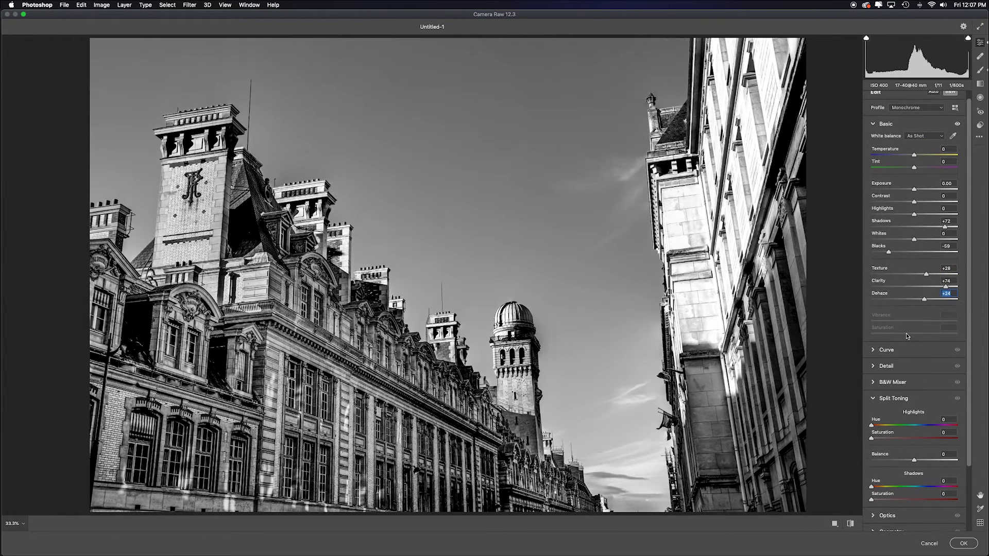
pyautogui.scroll(1, 911, 309)
# Test a darker sky with the B&W Mixer's Blues, bring the value back to nearly zero, and apply the Camera Raw edits.
pyautogui.click(873, 391)
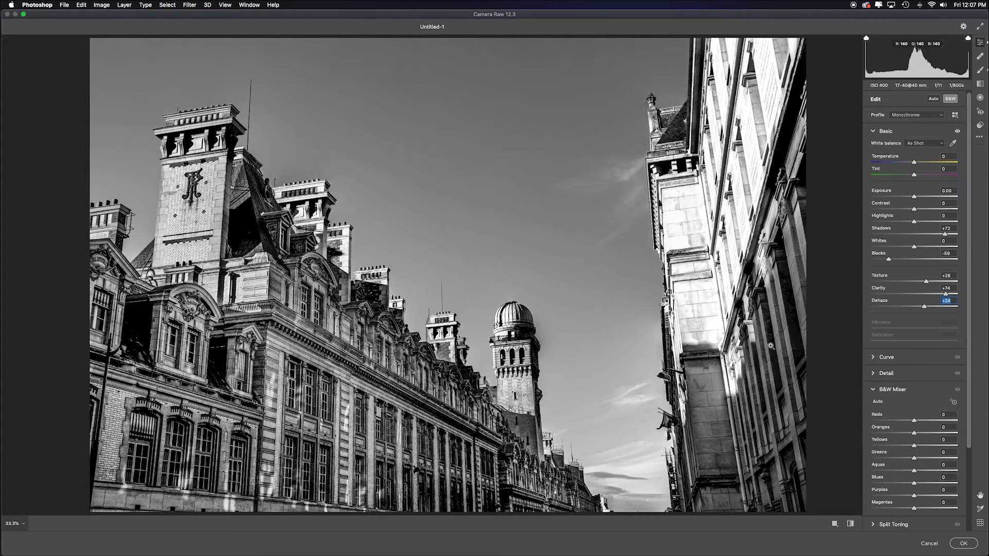
pyautogui.scroll(-2, 867, 408)
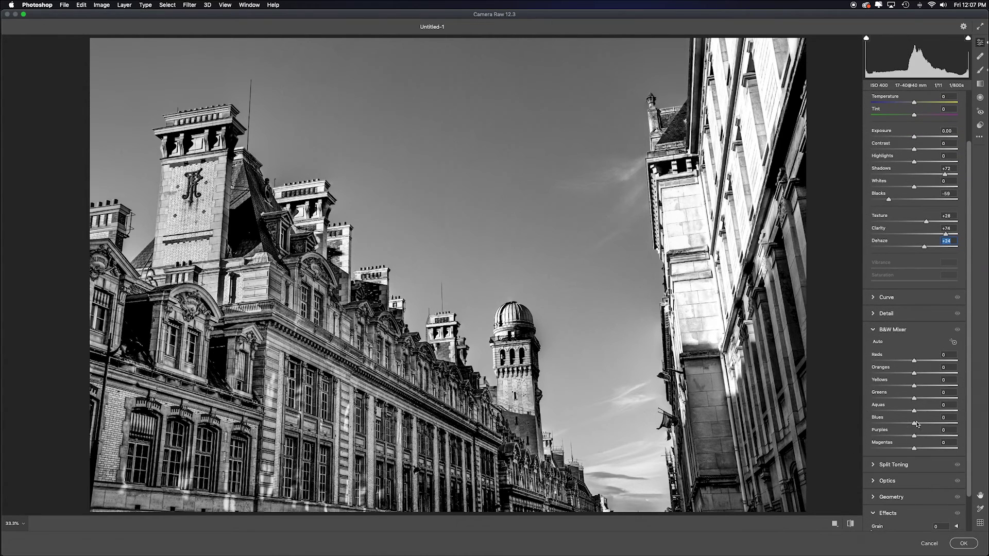
pyautogui.moveTo(915, 423)
pyautogui.mouseDown()
pyautogui.moveTo(807, 418)
pyautogui.moveTo(820, 420)
pyautogui.mouseUp()
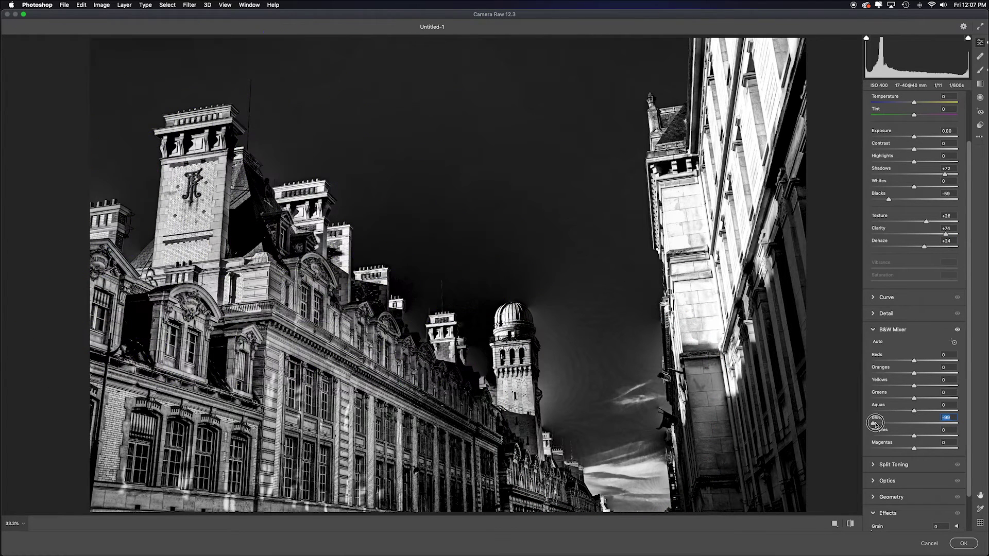
pyautogui.moveTo(872, 424); pyautogui.dragTo(886, 425)
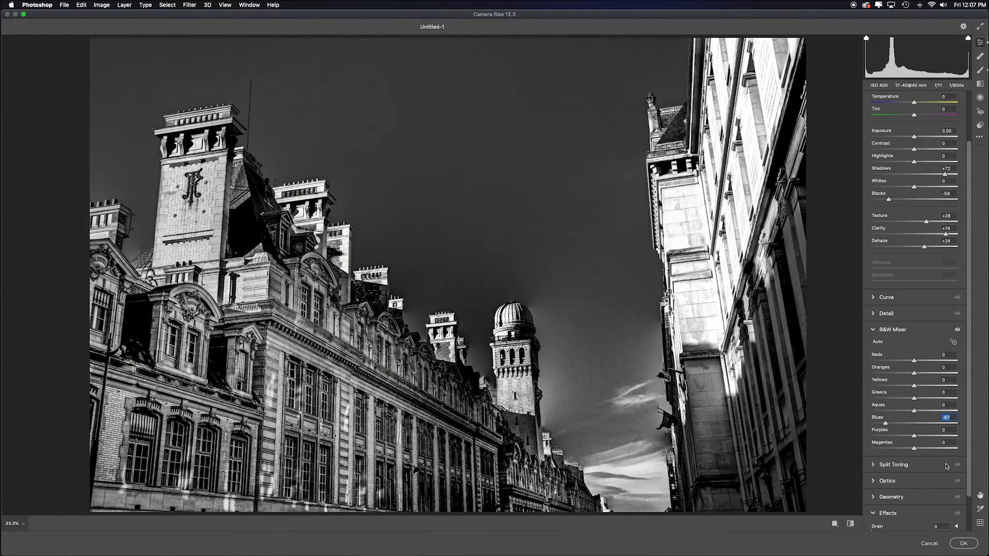
pyautogui.moveTo(885, 423); pyautogui.dragTo(913, 423)
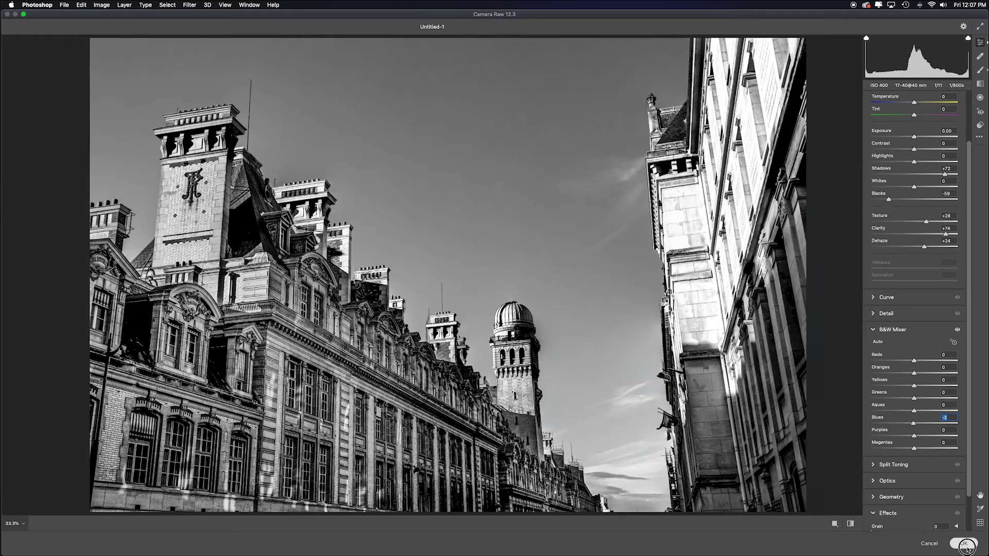
pyautogui.click(963, 543)
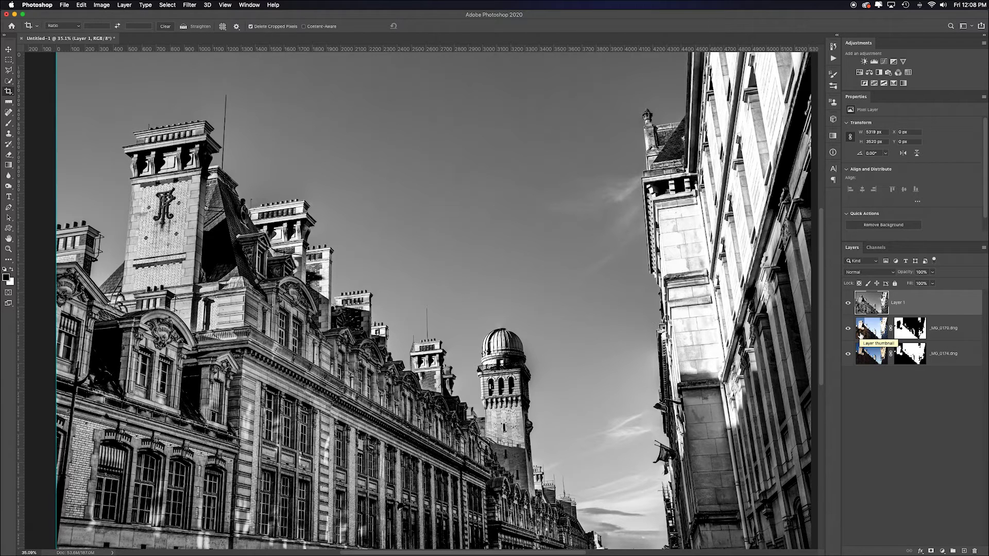
# Close the blended document and, in Adobe Bridge, send _MG_0170.dng, _MG_0173.dng and _MG_0174.dng to Merge to HDR Pro.
pyautogui.click(20, 39)
pyautogui.click(480, 184)
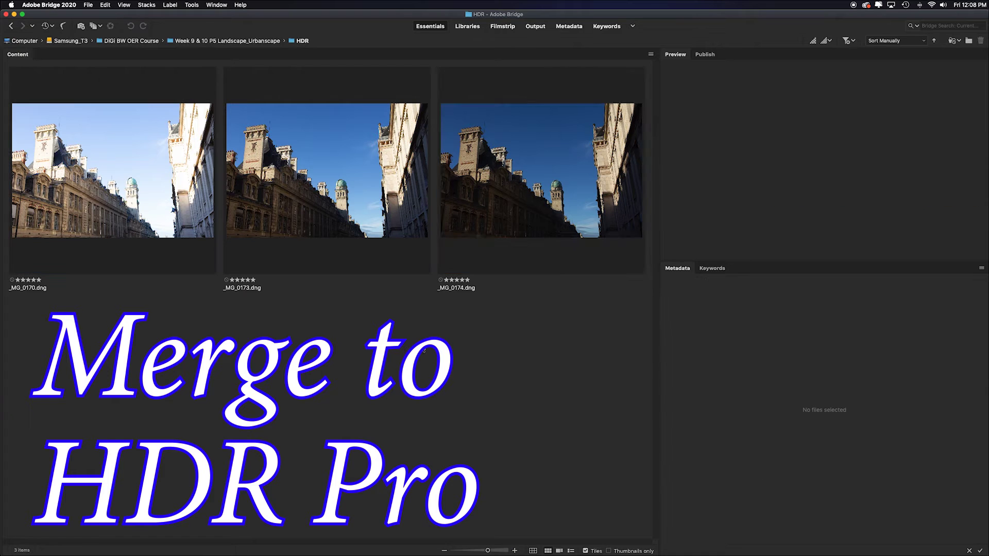
pyautogui.moveTo(540, 350); pyautogui.dragTo(134, 195)
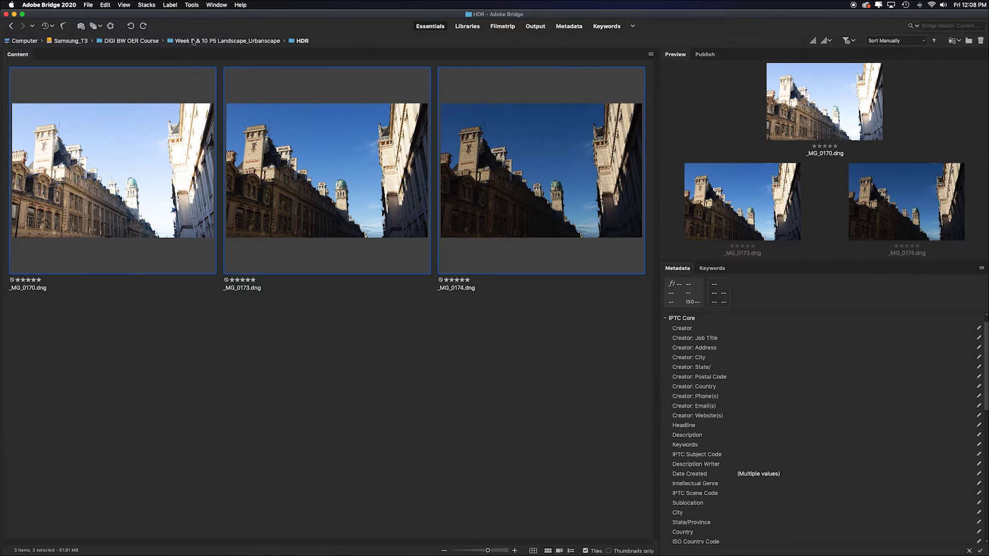
pyautogui.click(191, 4)
pyautogui.moveTo(253, 76)
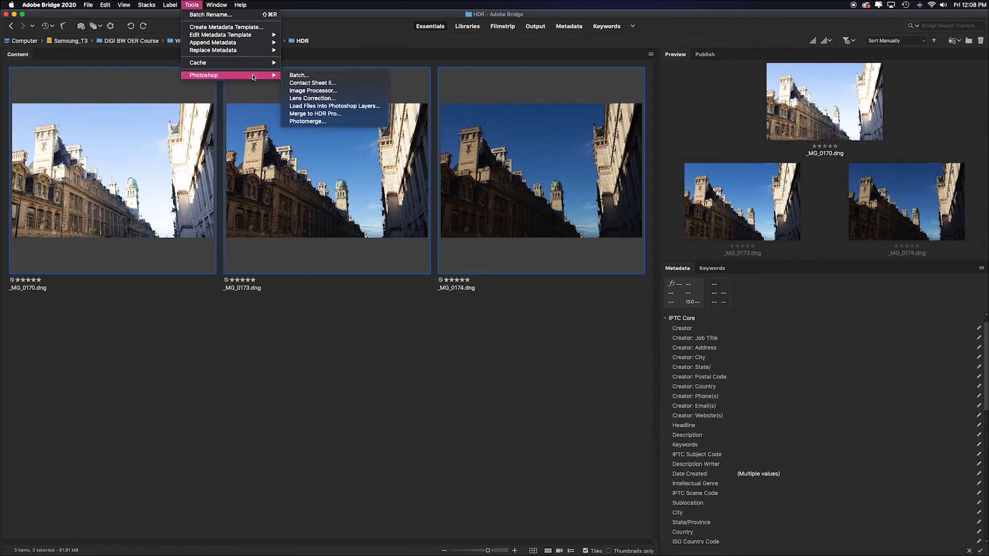
pyautogui.click(359, 115)
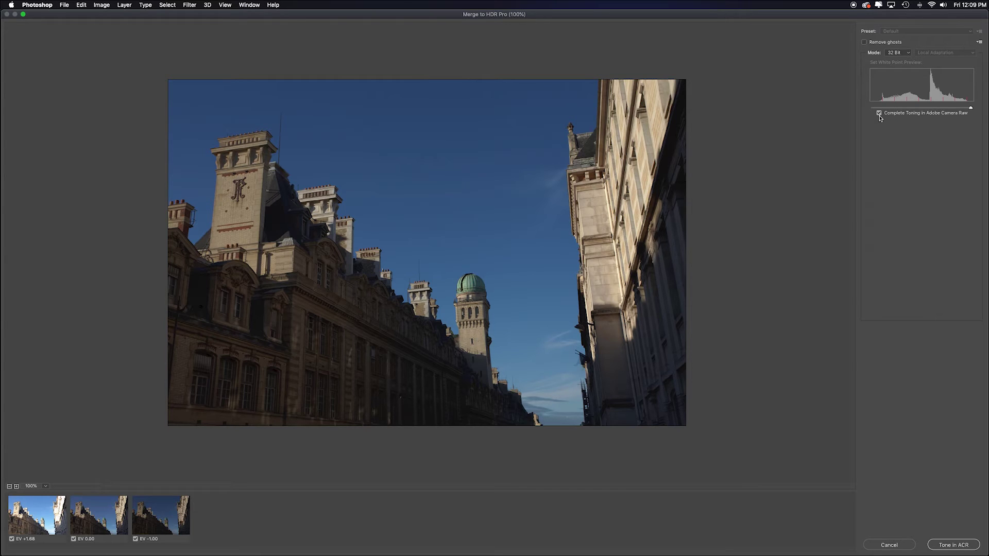
# Tone the 32-bit HDR merge in Camera Raw, setting Shadows to +100 and converting it to black and white.
pyautogui.click(955, 546)
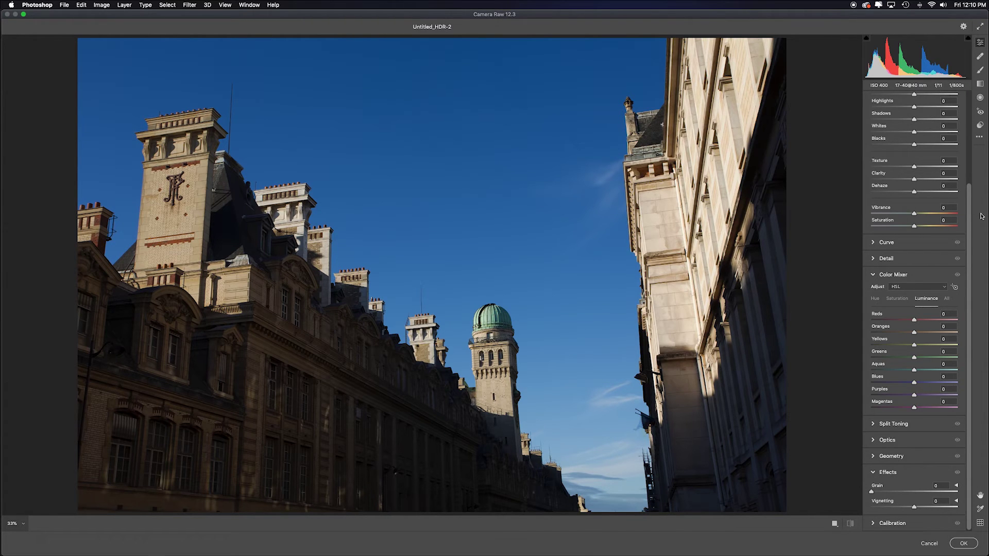
pyautogui.scroll(4, 970, 214)
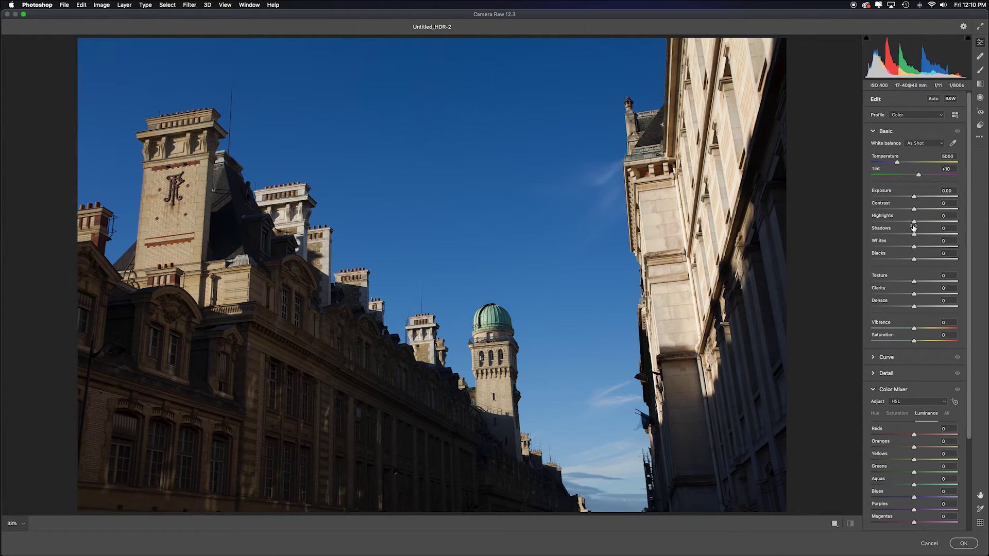
pyautogui.moveTo(914, 237); pyautogui.dragTo(977, 239)
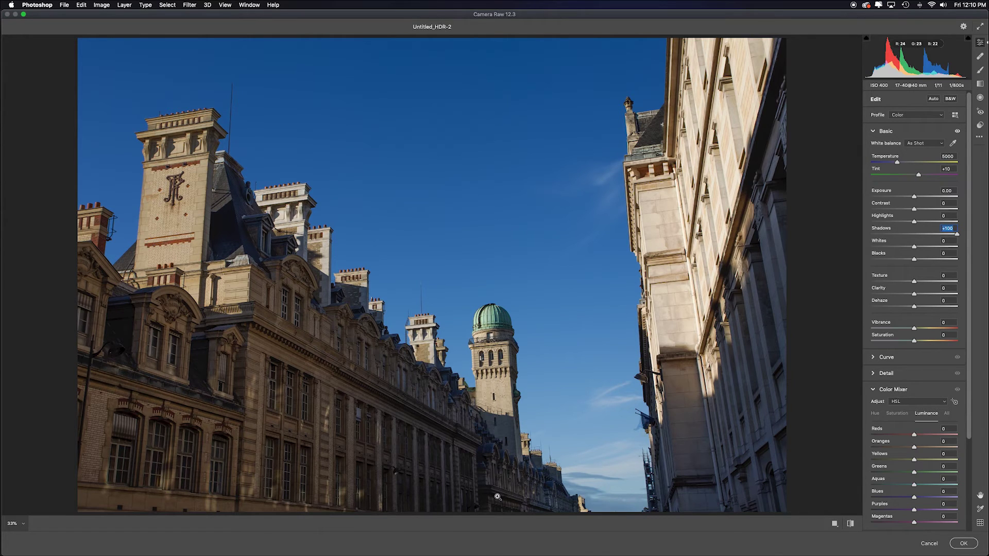
pyautogui.click(951, 99)
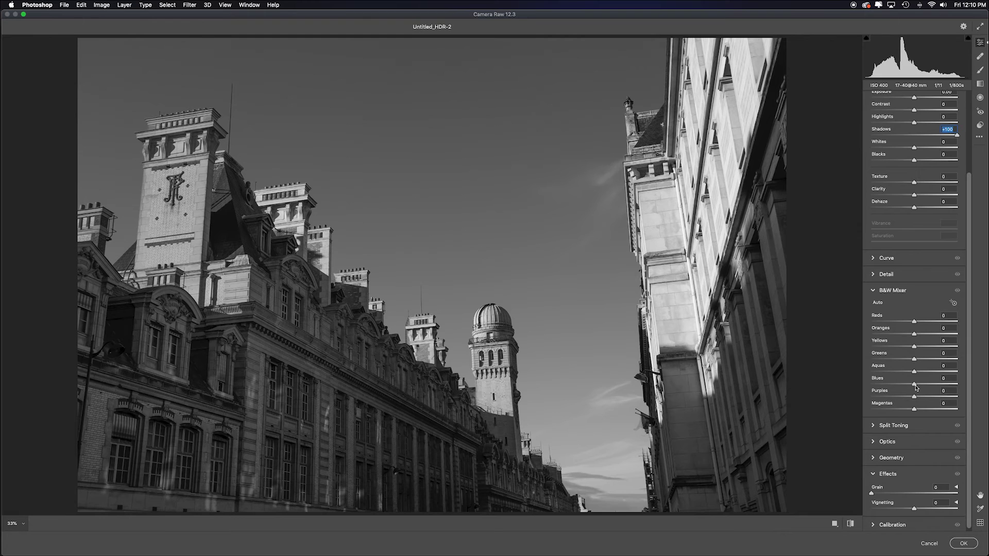
# Darken the sky by setting the B&W Mixer's Blues to -100.
pyautogui.scroll(-1, 916, 388)
pyautogui.click(914, 386)
pyautogui.moveTo(915, 384); pyautogui.dragTo(844, 384)
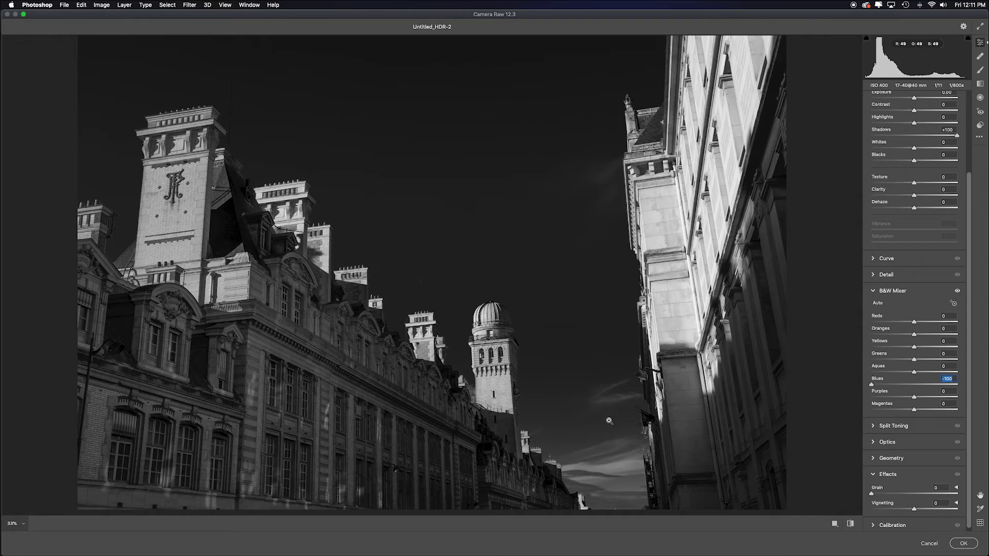
# Paint the shaded building on the left with an Adjustment Brush at size 28, using Exposure +1.45 and Shadows +100.
pyautogui.scroll(2, 853, 212)
pyautogui.scroll(5, 927, 129)
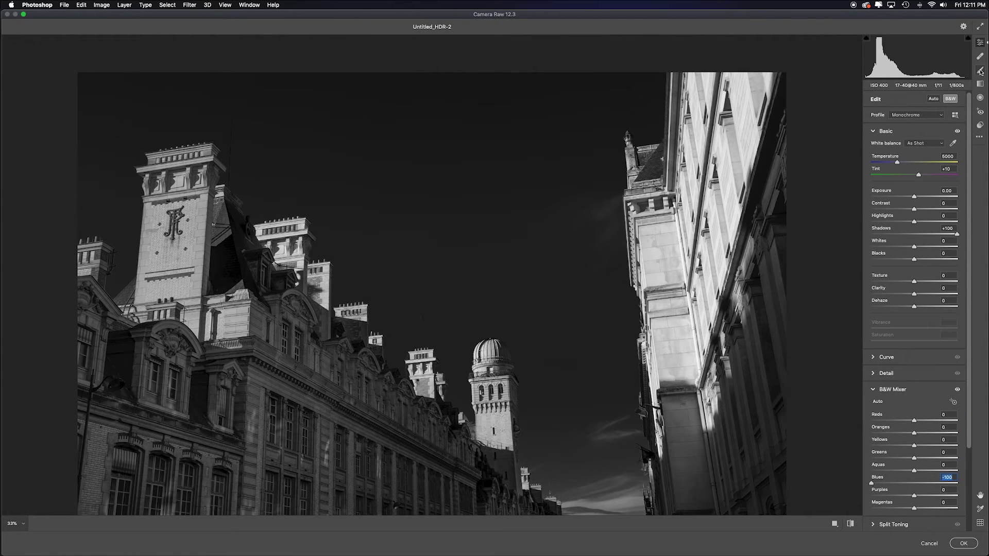
pyautogui.click(981, 71)
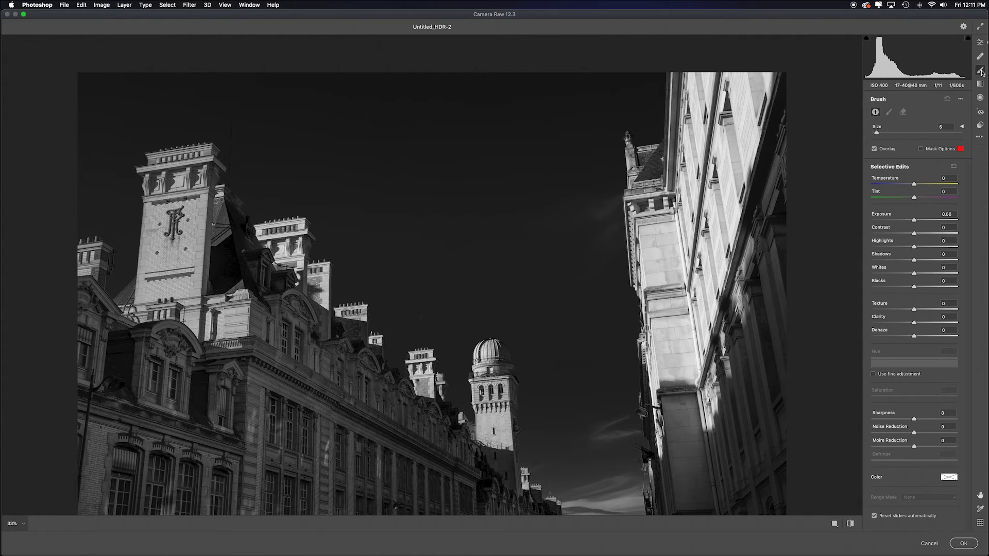
pyautogui.moveTo(914, 221); pyautogui.dragTo(929, 221)
pyautogui.moveTo(914, 260); pyautogui.dragTo(963, 262)
pyautogui.press(']')
pyautogui.press(']')
pyautogui.press(']')
pyautogui.press(']')
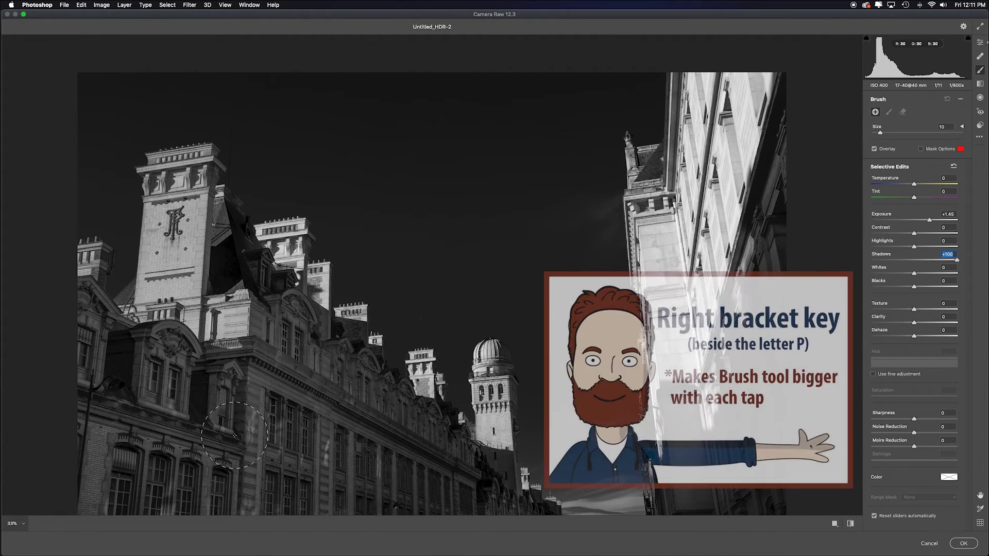
pyautogui.press(']')
pyautogui.press(']')
pyautogui.press(']')
pyautogui.press(']')
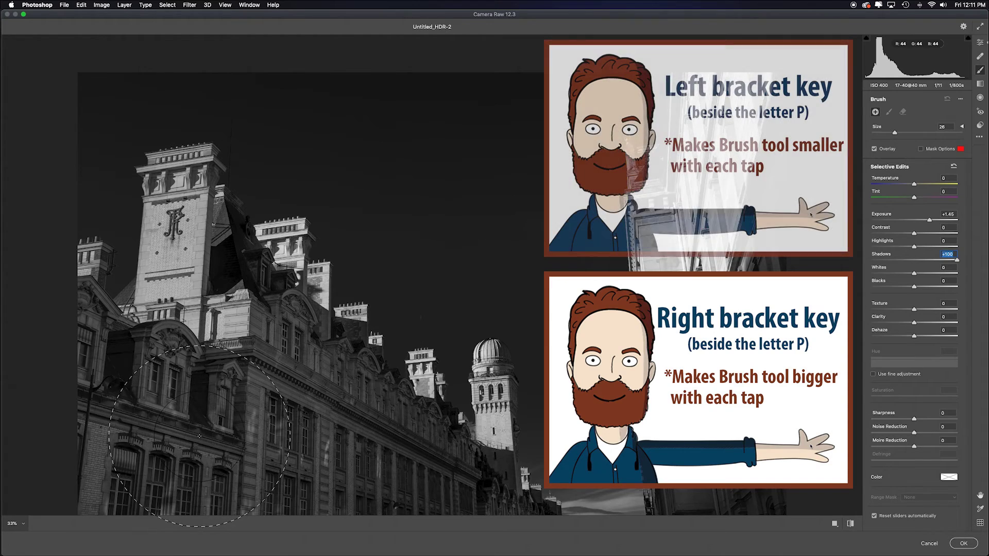
pyautogui.moveTo(125, 480)
pyautogui.mouseDown()
pyautogui.moveTo(99, 326)
pyautogui.moveTo(140, 367)
pyautogui.moveTo(164, 344)
pyautogui.moveTo(154, 371)
pyautogui.moveTo(231, 464)
pyautogui.moveTo(361, 428)
pyautogui.moveTo(313, 372)
pyautogui.moveTo(299, 412)
pyautogui.moveTo(402, 449)
pyautogui.moveTo(438, 451)
pyautogui.moveTo(523, 506)
pyautogui.mouseUp()
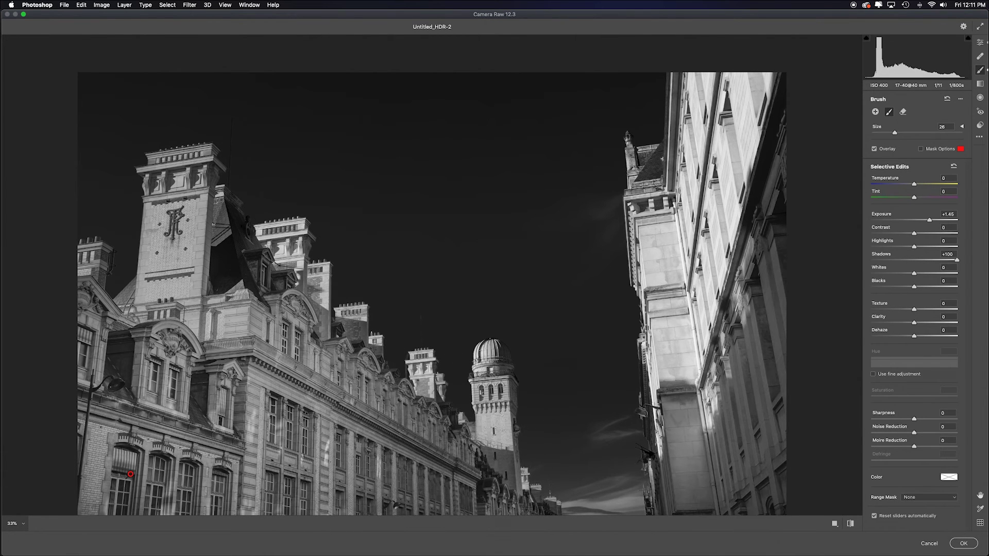
# Refine the left building's brush adjustment to Exposure +2.00, Contrast +15, Texture +43, Clarity +36 and Dehaze +25.
pyautogui.moveTo(917, 327)
pyautogui.mouseDown()
pyautogui.moveTo(933, 310)
pyautogui.moveTo(935, 340)
pyautogui.moveTo(925, 340)
pyautogui.mouseUp()
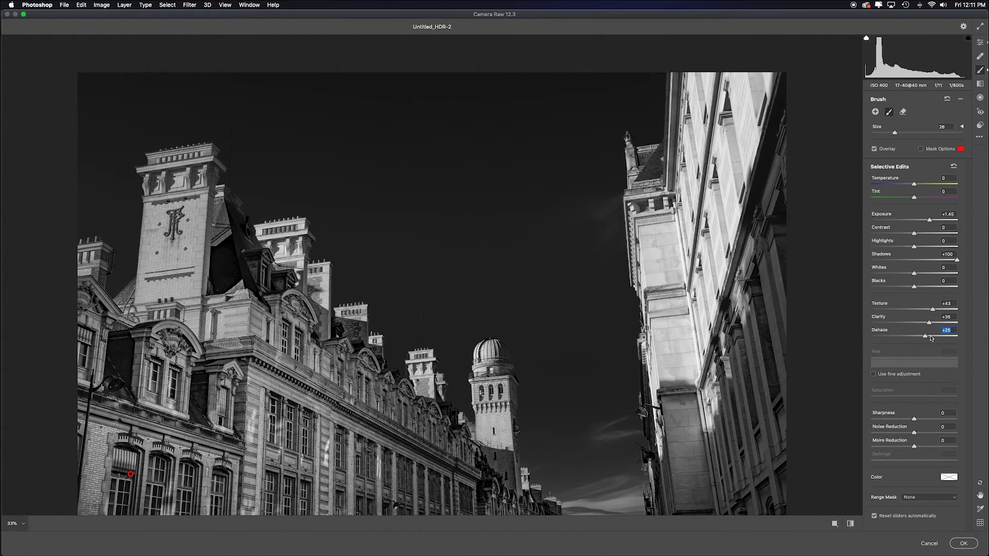
pyautogui.moveTo(914, 234); pyautogui.dragTo(936, 221)
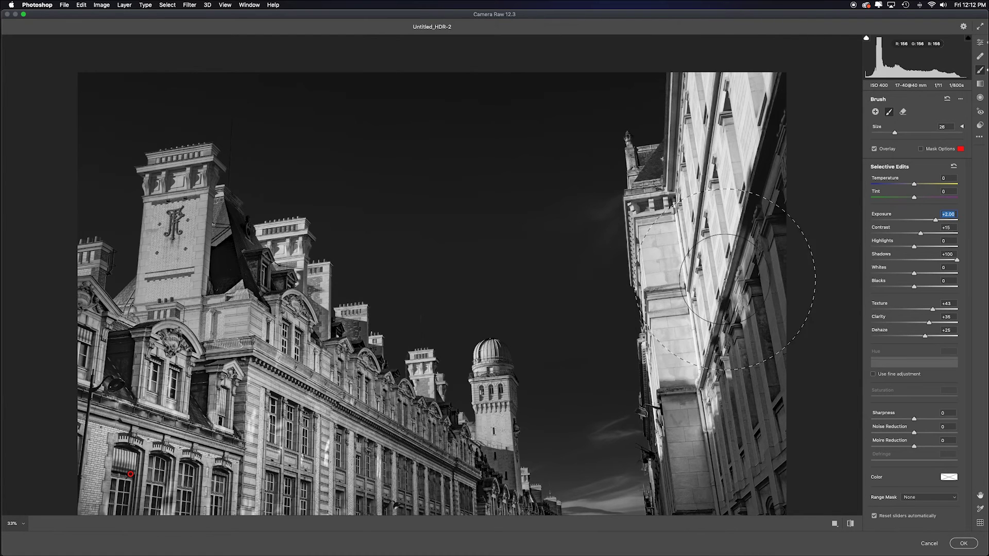
# Paint a new, reset brush adjustment over the bright building on the right, with Exposure -0.70, Clarity +61 and Dehaze +35.
pyautogui.click(875, 112)
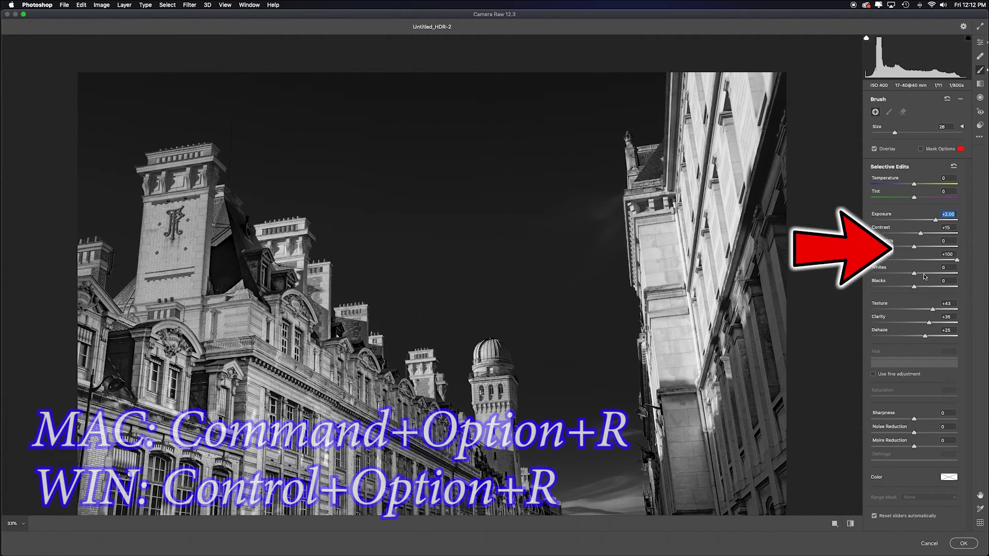
pyautogui.press('super+alt+r')
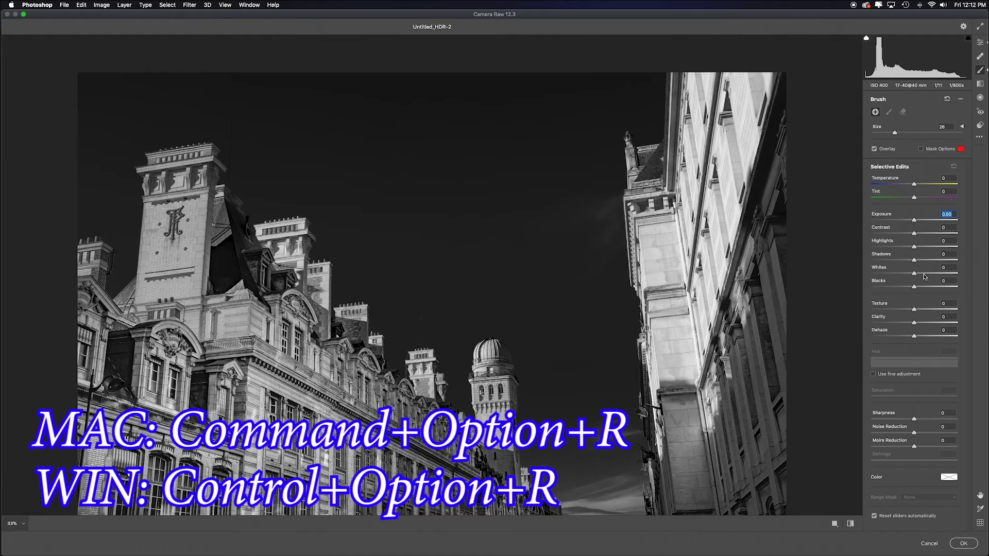
pyautogui.moveTo(914, 221); pyautogui.dragTo(902, 221)
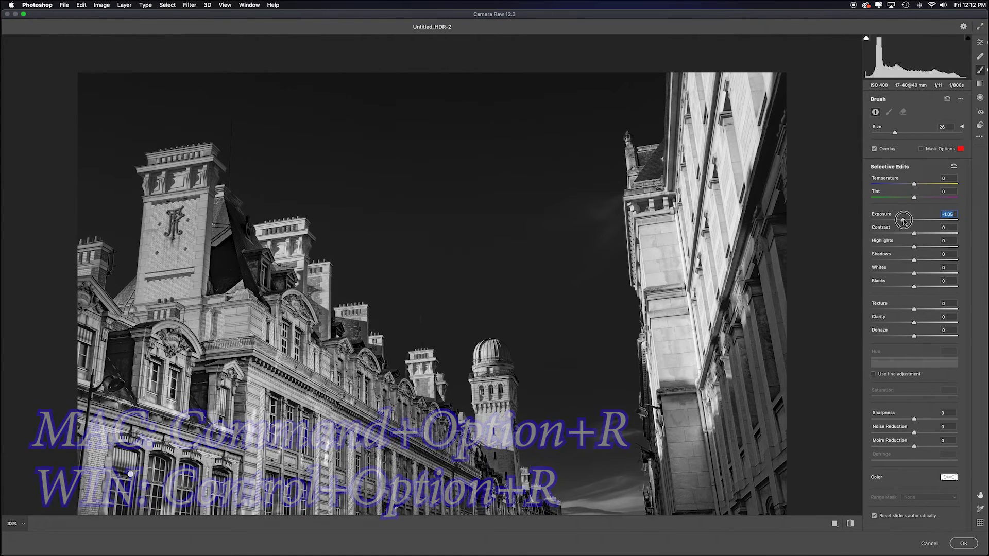
pyautogui.moveTo(660, 236)
pyautogui.mouseDown()
pyautogui.moveTo(672, 364)
pyautogui.moveTo(699, 295)
pyautogui.moveTo(716, 87)
pyautogui.mouseUp()
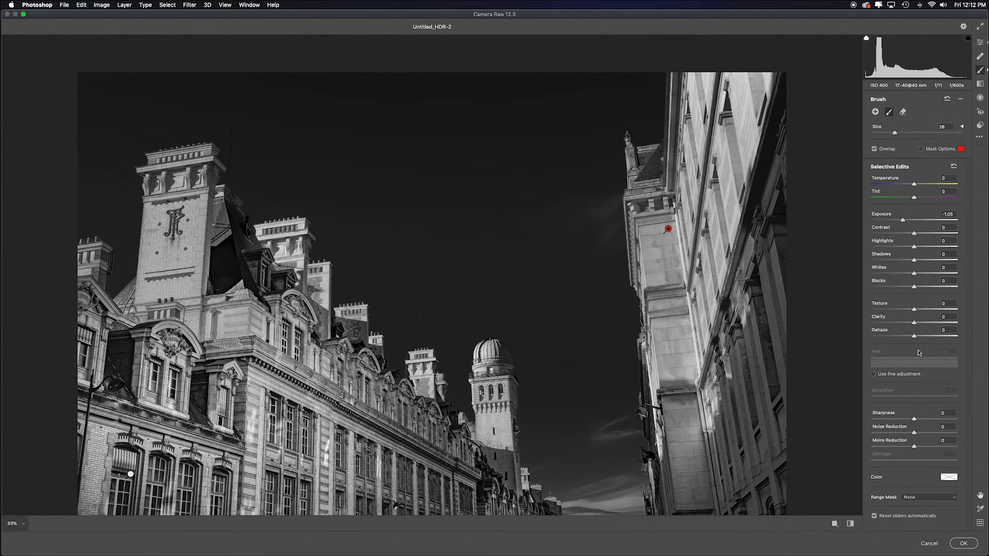
pyautogui.moveTo(904, 221); pyautogui.dragTo(906, 220)
pyautogui.moveTo(914, 322); pyautogui.dragTo(930, 336)
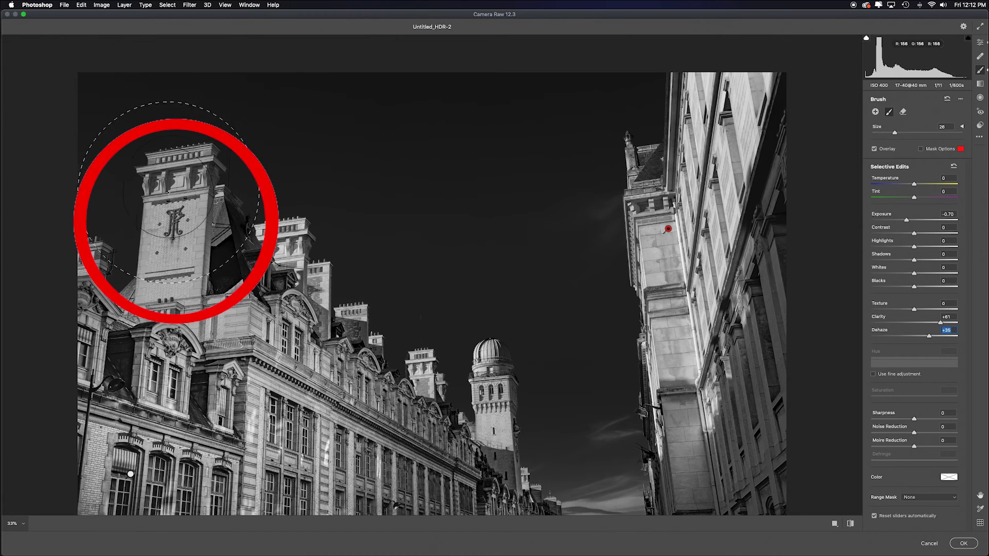
# Brush the chimney tower, domed tower and lower right wall at size 16 with Exposure +0.55, Contrast +20, Dehaze +32 and raised Clarity.
pyautogui.click(875, 112)
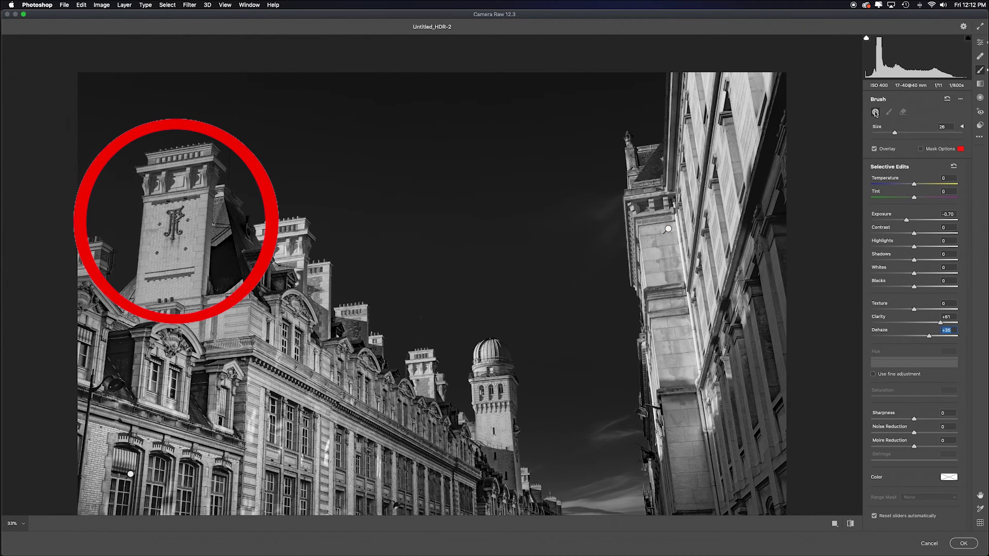
pyautogui.doubleClick(904, 172)
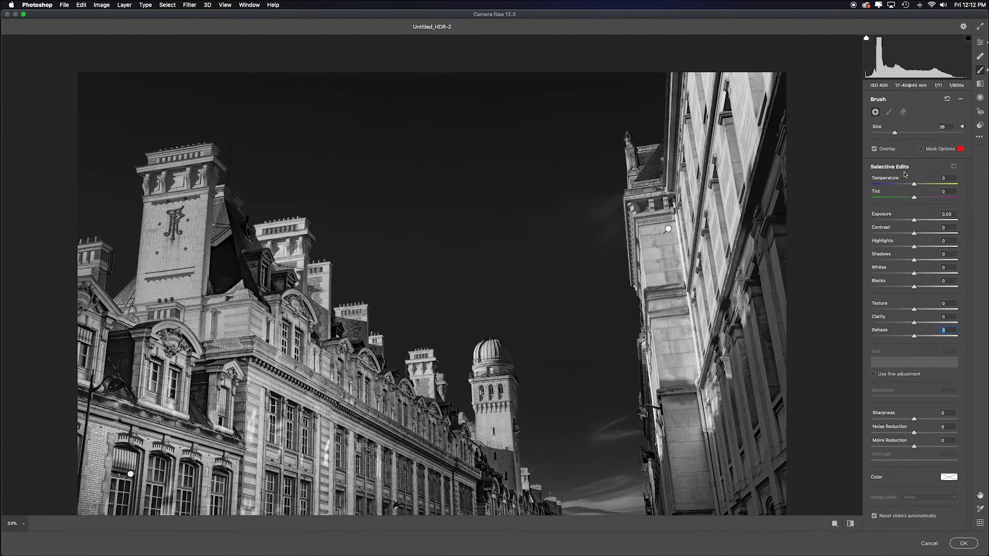
pyautogui.moveTo(915, 222); pyautogui.dragTo(922, 233)
pyautogui.moveTo(914, 323); pyautogui.dragTo(937, 322)
pyautogui.moveTo(915, 336); pyautogui.dragTo(927, 336)
pyautogui.press('[')
pyautogui.press('[')
pyautogui.press('[')
pyautogui.press('[')
pyautogui.press('[')
pyautogui.press('[')
pyautogui.press('[')
pyautogui.press('[')
pyautogui.press('[')
pyautogui.press('[')
pyautogui.moveTo(178, 201)
pyautogui.mouseDown()
pyautogui.moveTo(159, 171)
pyautogui.moveTo(180, 173)
pyautogui.moveTo(165, 273)
pyautogui.moveTo(176, 212)
pyautogui.moveTo(187, 309)
pyautogui.moveTo(129, 310)
pyautogui.moveTo(226, 313)
pyautogui.mouseUp()
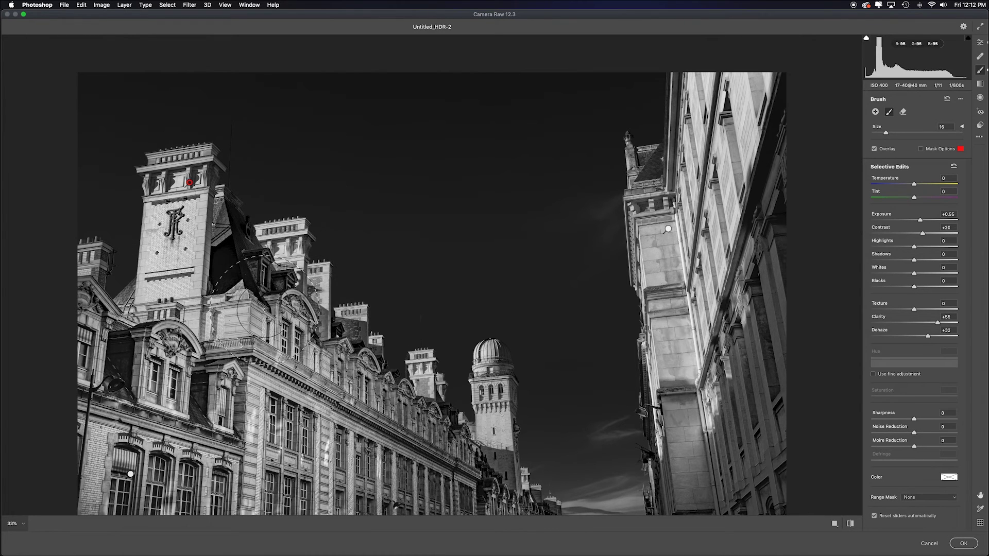
pyautogui.moveTo(494, 360); pyautogui.dragTo(499, 416)
pyautogui.moveTo(702, 469)
pyautogui.mouseDown()
pyautogui.moveTo(693, 486)
pyautogui.moveTo(695, 476)
pyautogui.mouseUp()
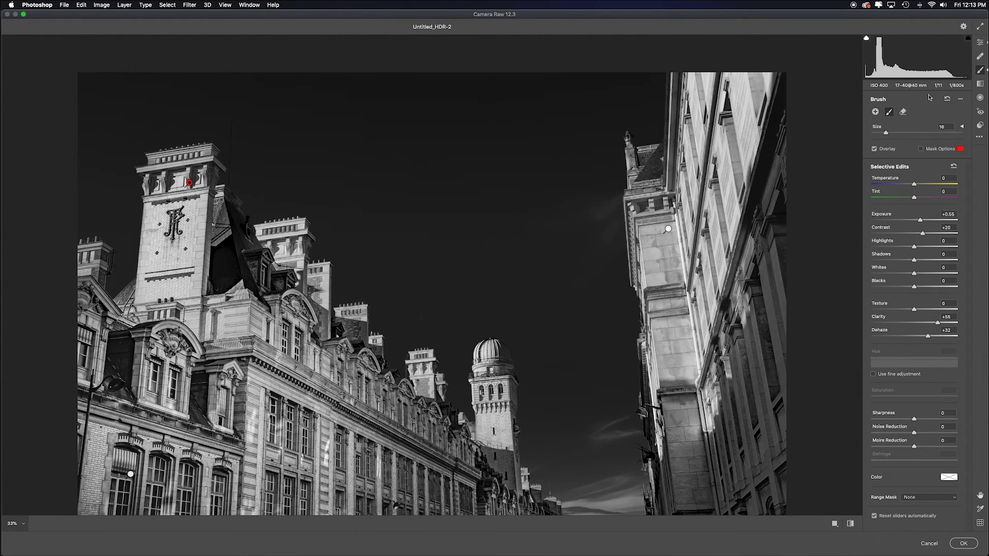
# Paint the sky with a new brush adjustment at size 34, using Exposure -2.15, Shadows -47 and Blacks -35.
pyautogui.click(875, 112)
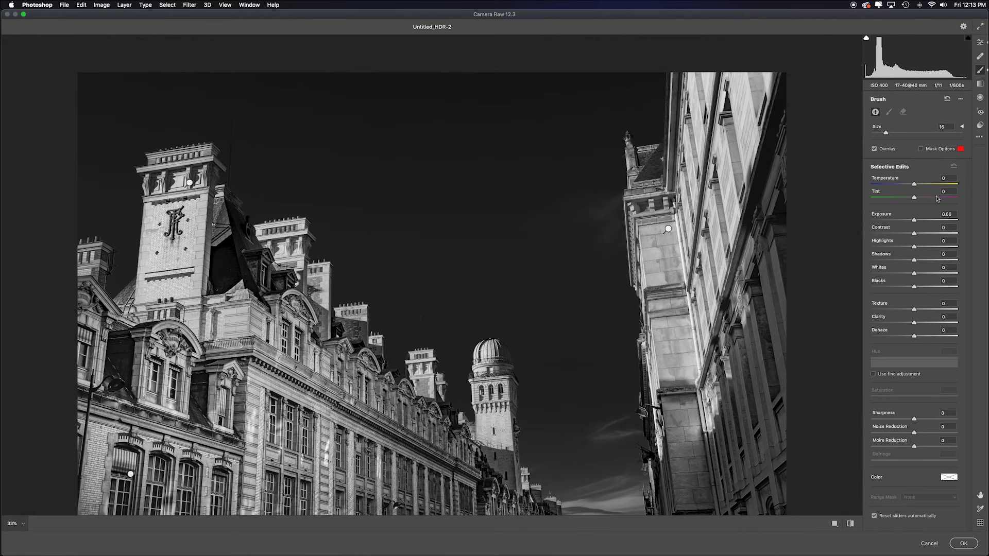
pyautogui.moveTo(915, 286); pyautogui.dragTo(894, 260)
pyautogui.moveTo(915, 223); pyautogui.dragTo(890, 222)
pyautogui.press(']')
pyautogui.press(']')
pyautogui.press(']')
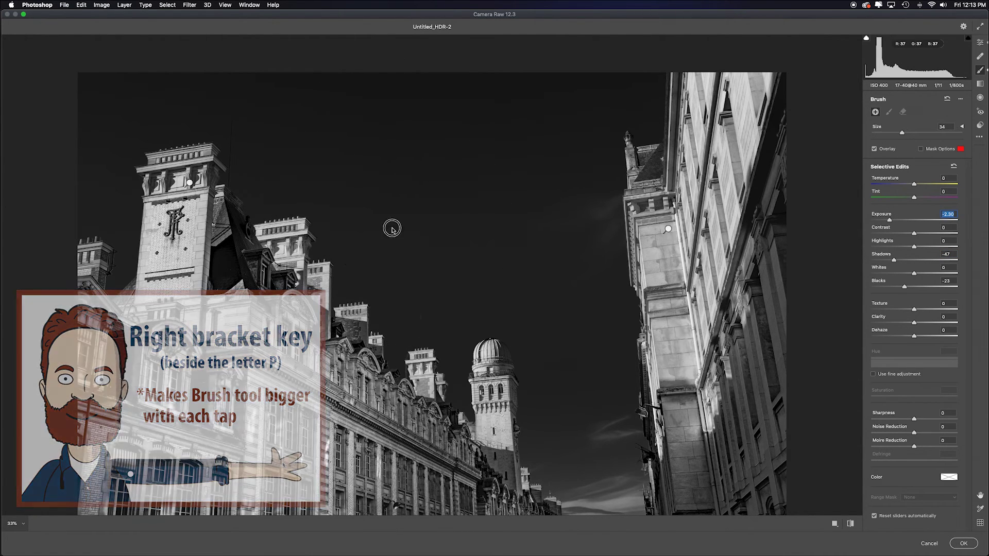
pyautogui.moveTo(392, 222)
pyautogui.mouseDown()
pyautogui.moveTo(97, 143)
pyautogui.moveTo(96, 165)
pyautogui.moveTo(52, 201)
pyautogui.moveTo(59, 222)
pyautogui.moveTo(121, 230)
pyautogui.moveTo(79, 236)
pyautogui.moveTo(407, 345)
pyautogui.moveTo(430, 277)
pyautogui.moveTo(459, 331)
pyautogui.moveTo(470, 380)
pyautogui.moveTo(454, 376)
pyautogui.moveTo(463, 370)
pyautogui.moveTo(471, 388)
pyautogui.moveTo(462, 404)
pyautogui.moveTo(474, 380)
pyautogui.moveTo(455, 353)
pyautogui.moveTo(546, 275)
pyautogui.moveTo(591, 468)
pyautogui.moveTo(579, 172)
pyautogui.moveTo(655, 81)
pyautogui.moveTo(570, 170)
pyautogui.moveTo(566, 476)
pyautogui.moveTo(623, 489)
pyautogui.mouseUp()
pyautogui.moveTo(623, 488); pyautogui.dragTo(592, 495)
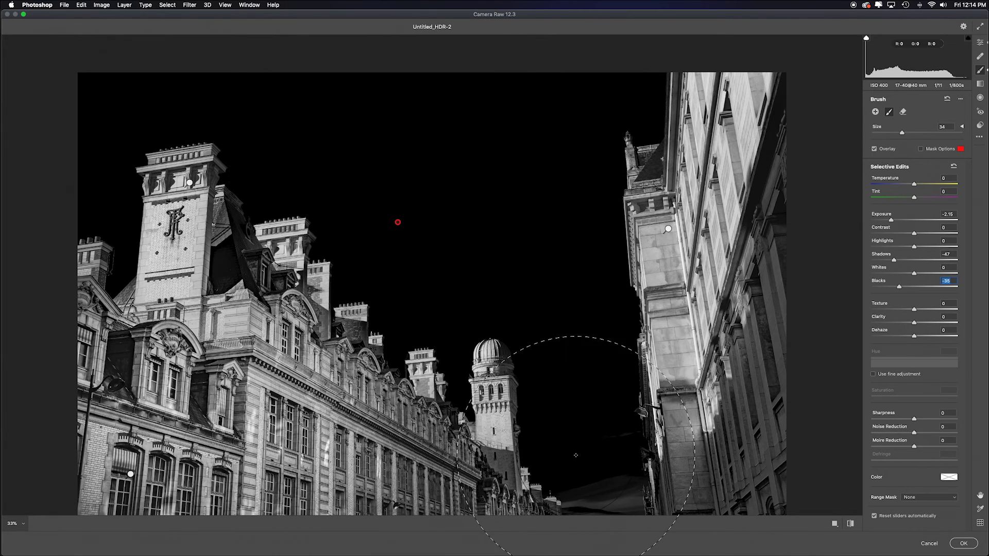
pyautogui.click(595, 492)
# Raise the whole image's Clarity, fine-tune its basic tone settings, and apply the Camera Raw edits.
pyautogui.click(980, 42)
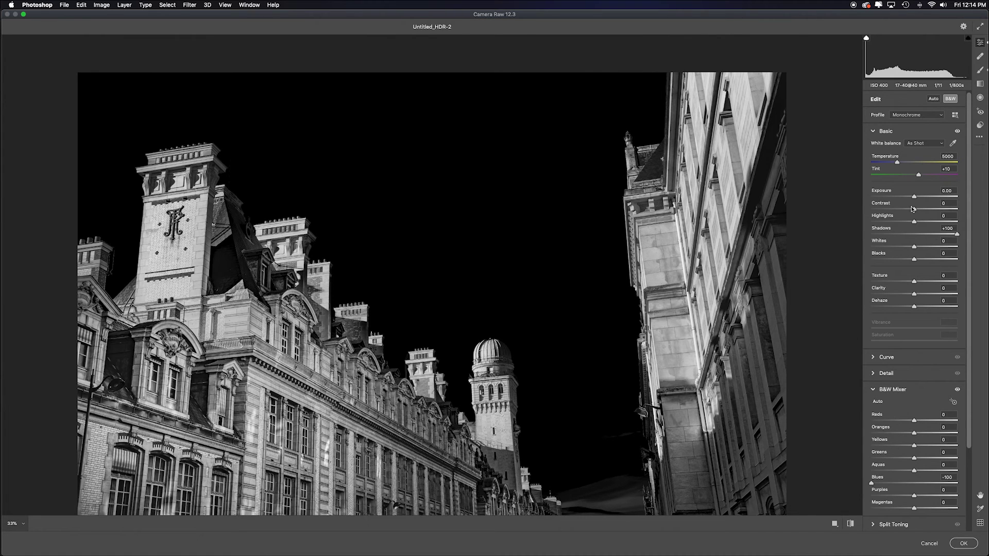
pyautogui.moveTo(915, 295); pyautogui.dragTo(934, 285)
pyautogui.moveTo(914, 221); pyautogui.dragTo(914, 199)
pyautogui.click(963, 543)
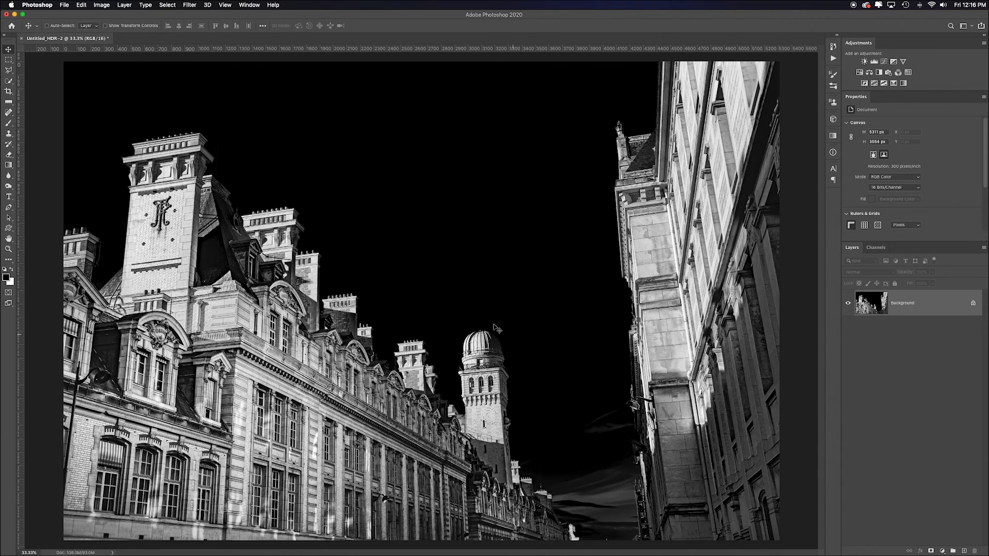
# Convert the toned HDR image to 8 Bits/Channel.
pyautogui.click(100, 6)
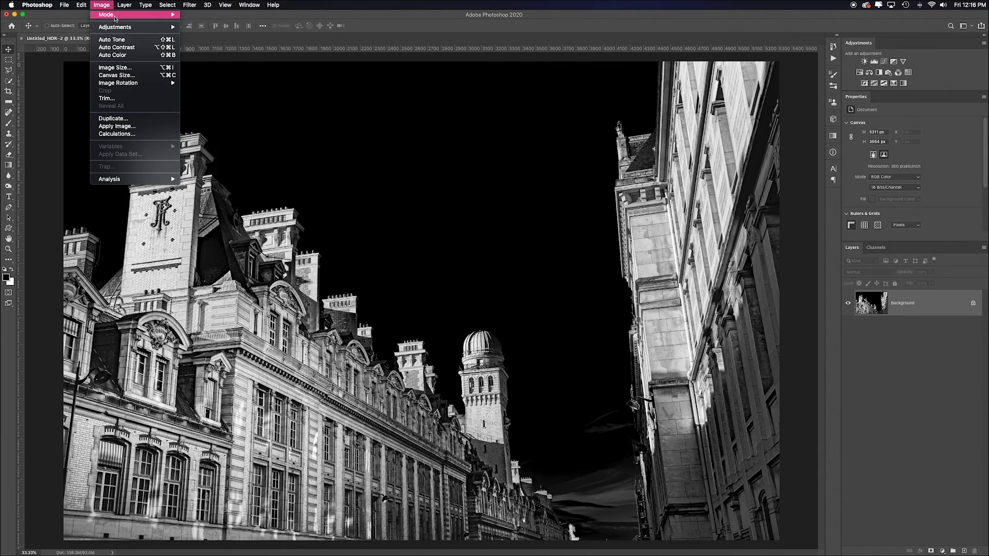
pyautogui.moveTo(156, 18)
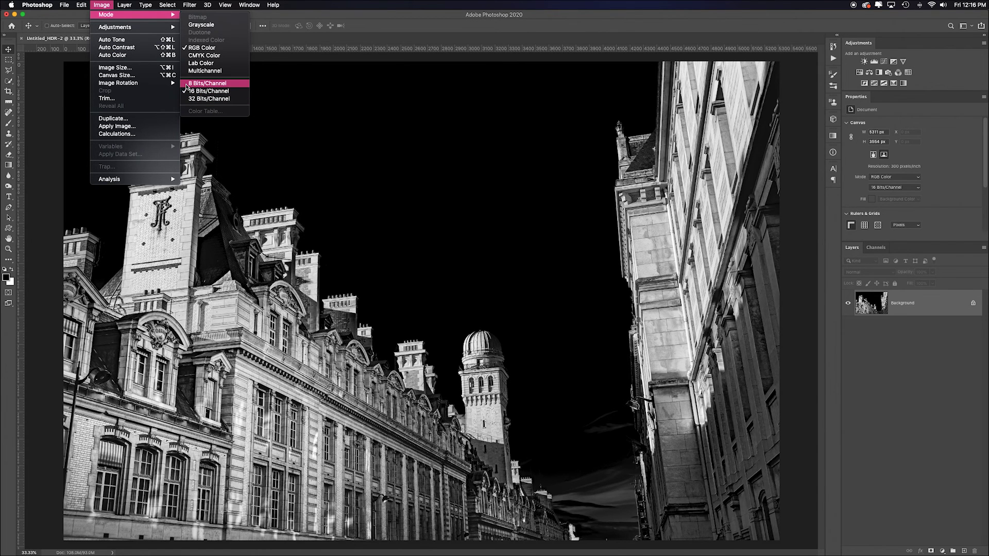
pyautogui.click(206, 83)
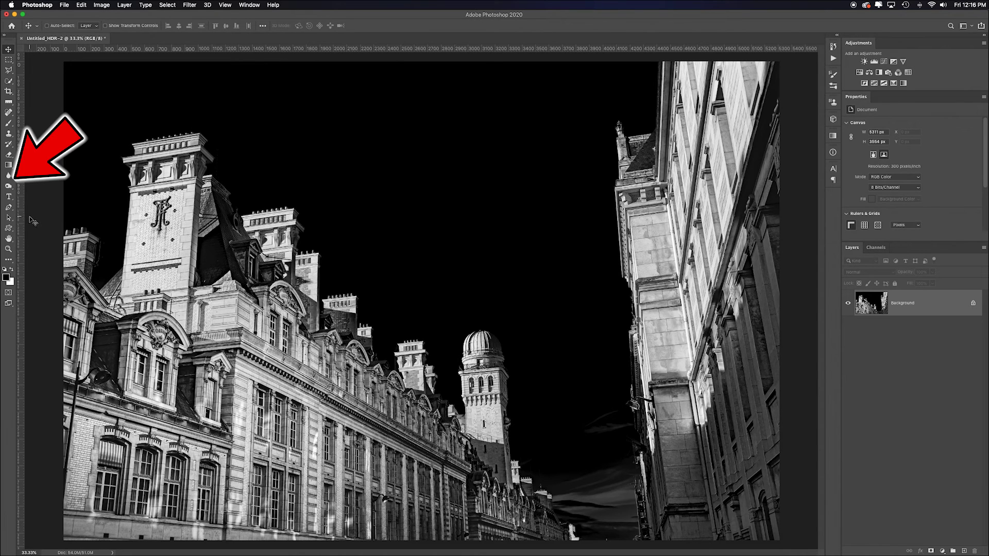
# Lighten the dark lower part of the right building with the Dodge tool at 40% exposure.
pyautogui.click(9, 186)
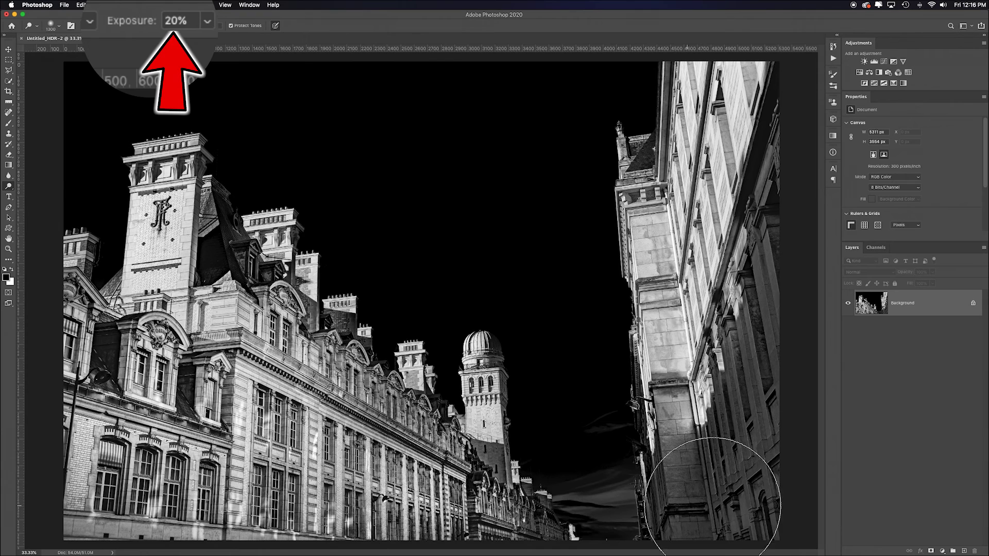
pyautogui.press('4')
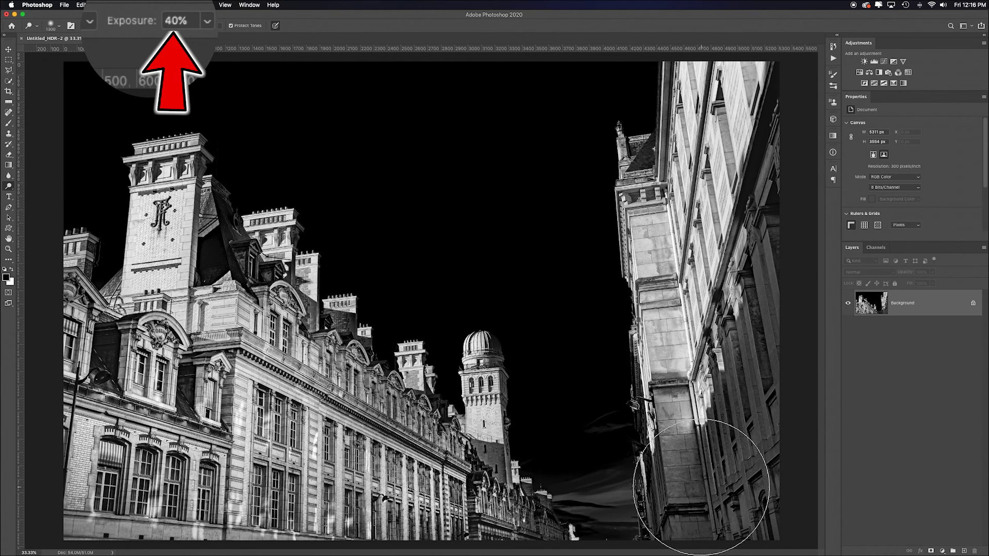
pyautogui.moveTo(703, 493); pyautogui.dragTo(753, 352)
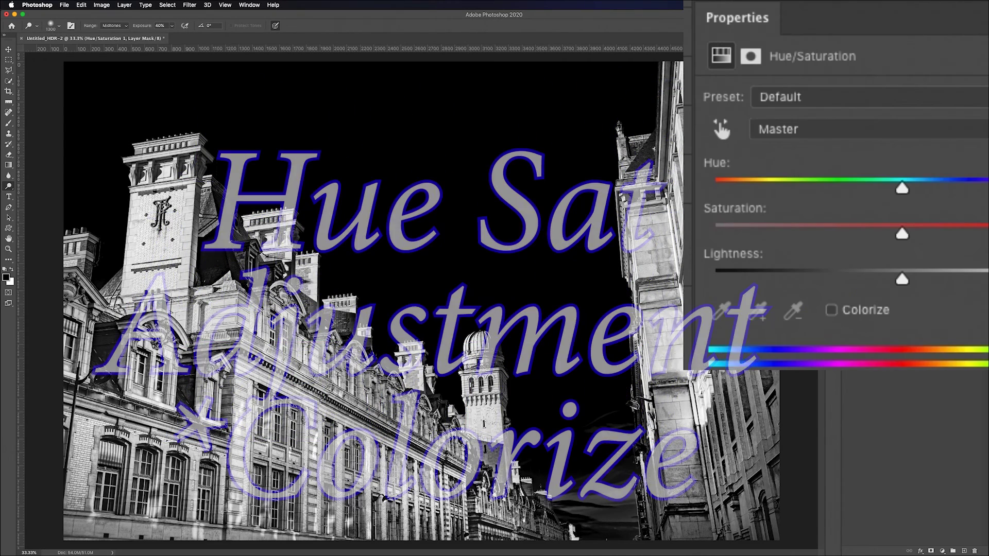
# Tint the image with a colorized Hue/Saturation adjustment layer at Hue 28 and Saturation 11, and hide that layer.
pyautogui.click(830, 310)
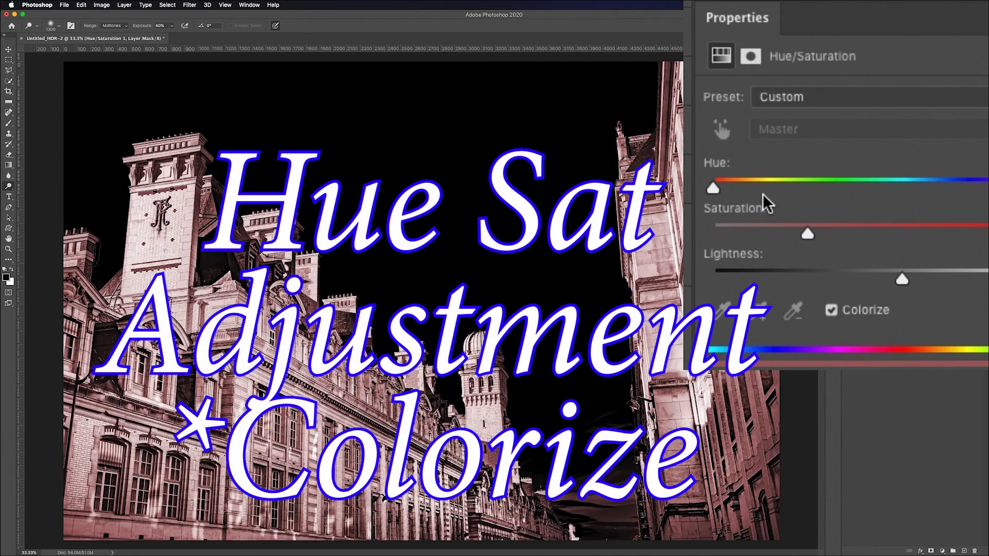
pyautogui.moveTo(739, 189); pyautogui.dragTo(742, 190)
pyautogui.moveTo(804, 235); pyautogui.dragTo(755, 234)
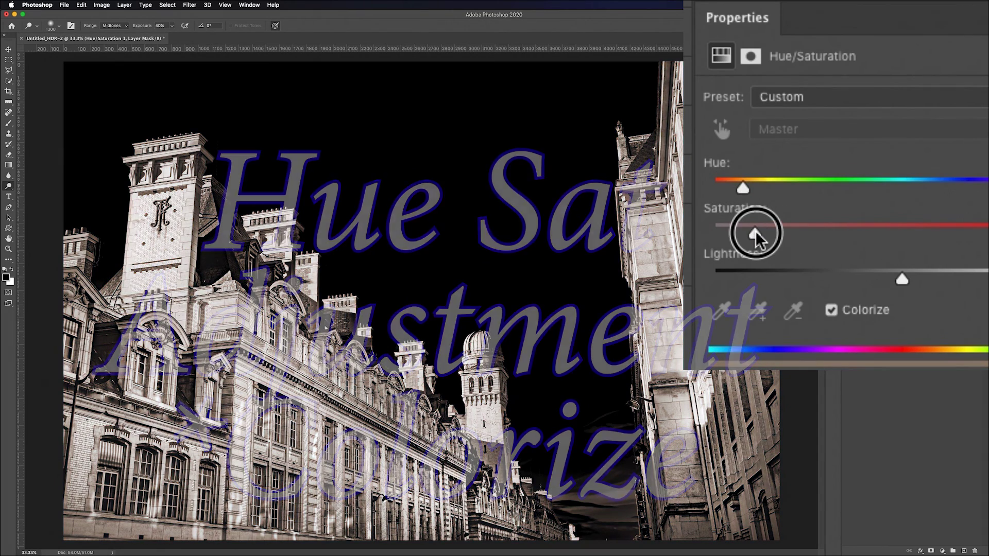
pyautogui.click(848, 303)
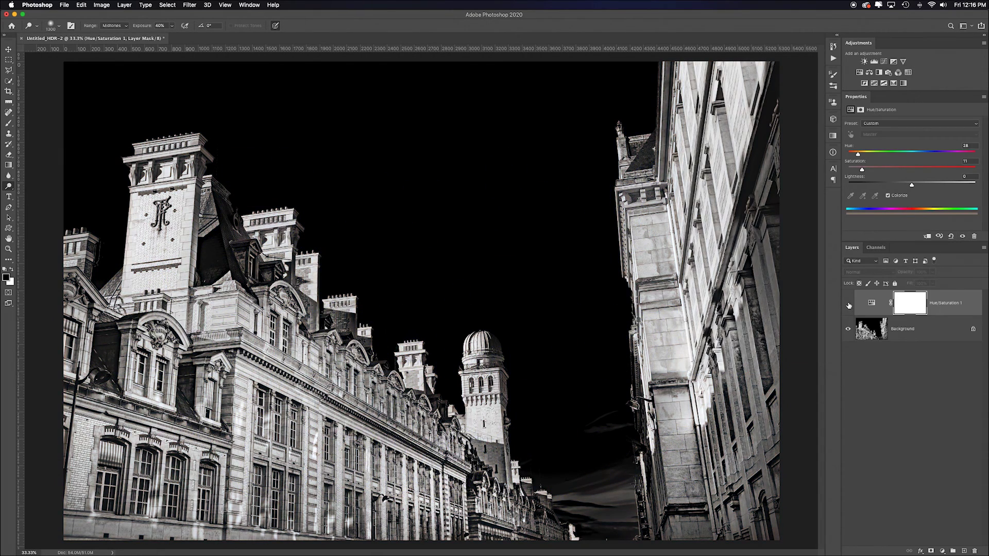
# Add a Color Lookup adjustment layer using Crisp_Warm.look, lower its opacity to 50%, and hide the layer.
pyautogui.click(909, 73)
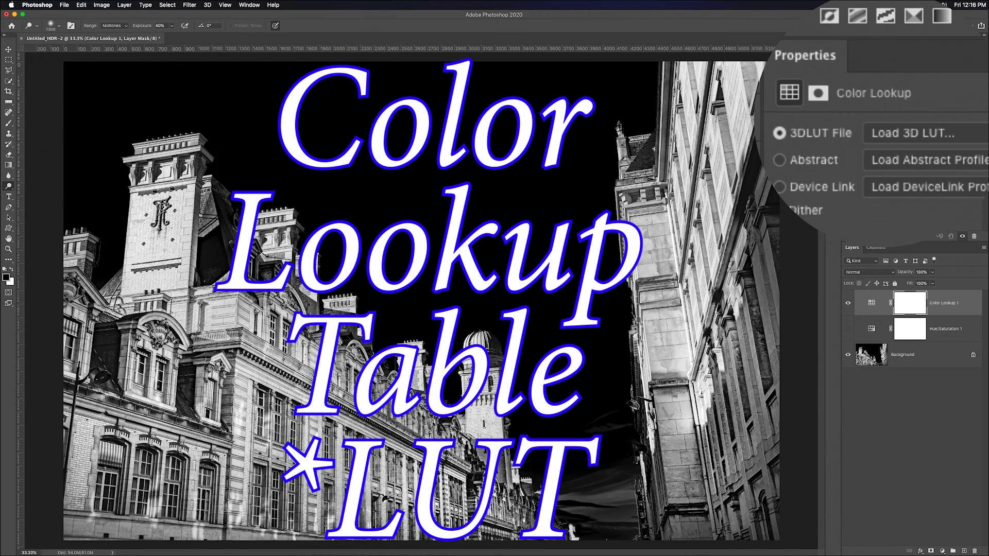
pyautogui.click(904, 123)
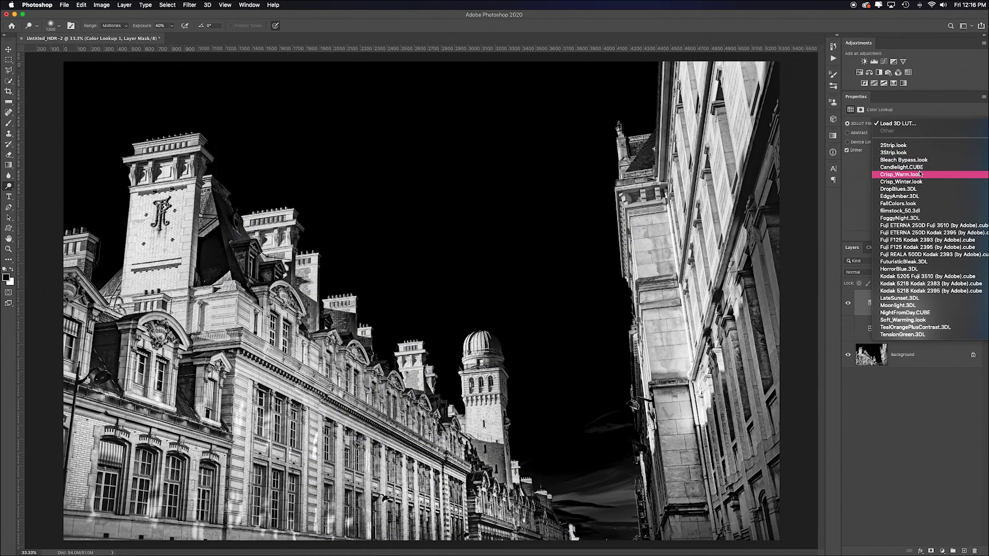
pyautogui.click(920, 175)
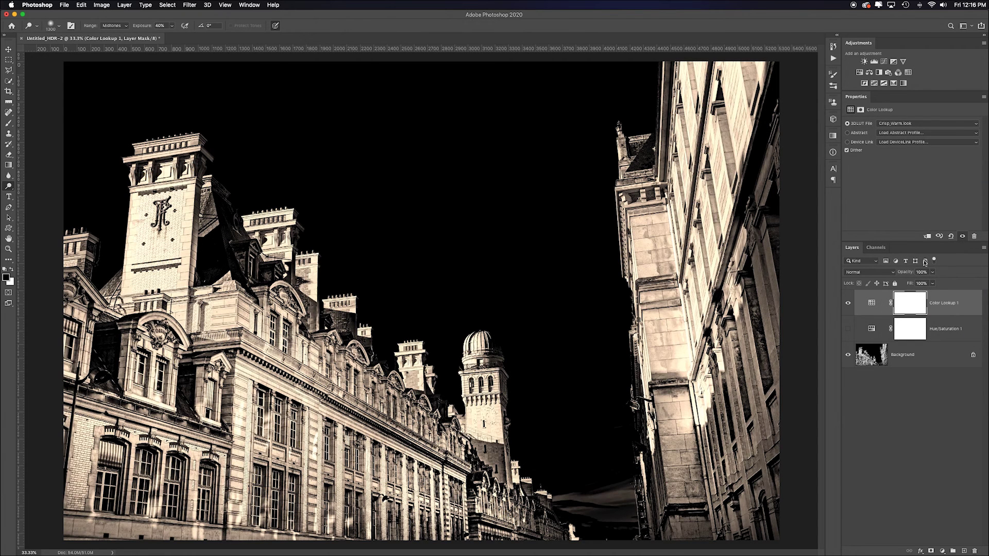
pyautogui.moveTo(911, 273); pyautogui.dragTo(902, 273)
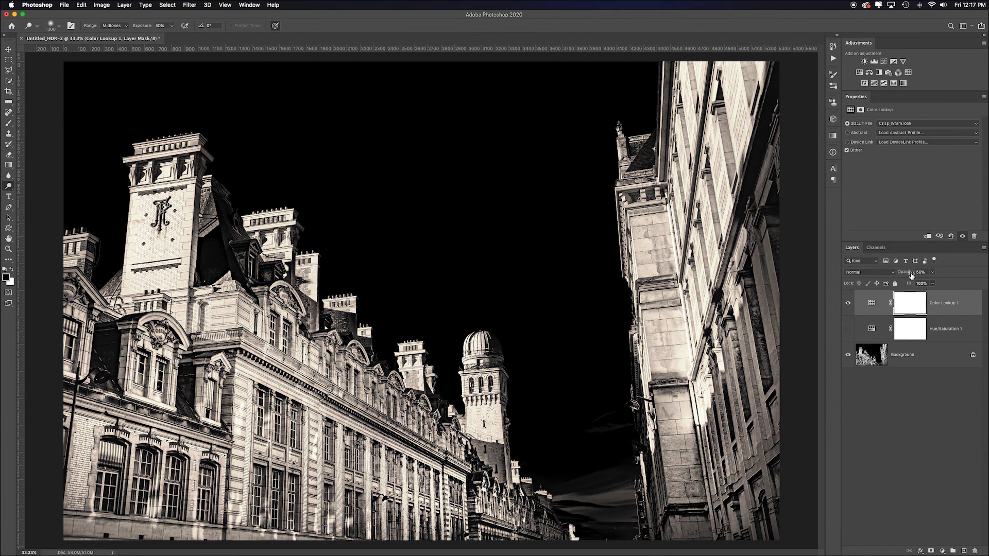
pyautogui.click(847, 307)
# Add a Photo Filter adjustment layer with 47% density and a light blue-violet color, and hide the layer.
pyautogui.click(888, 72)
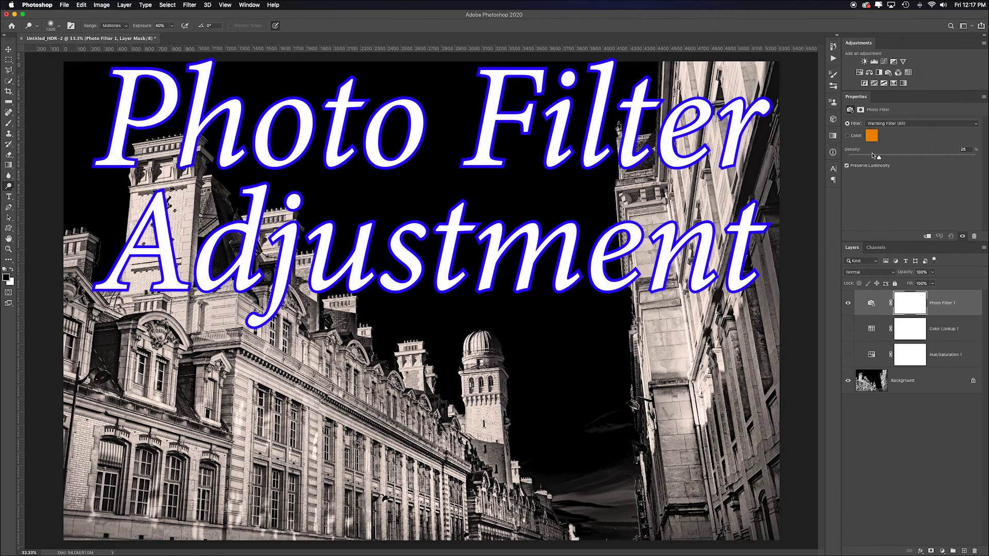
pyautogui.moveTo(879, 157); pyautogui.dragTo(907, 157)
pyautogui.click(872, 135)
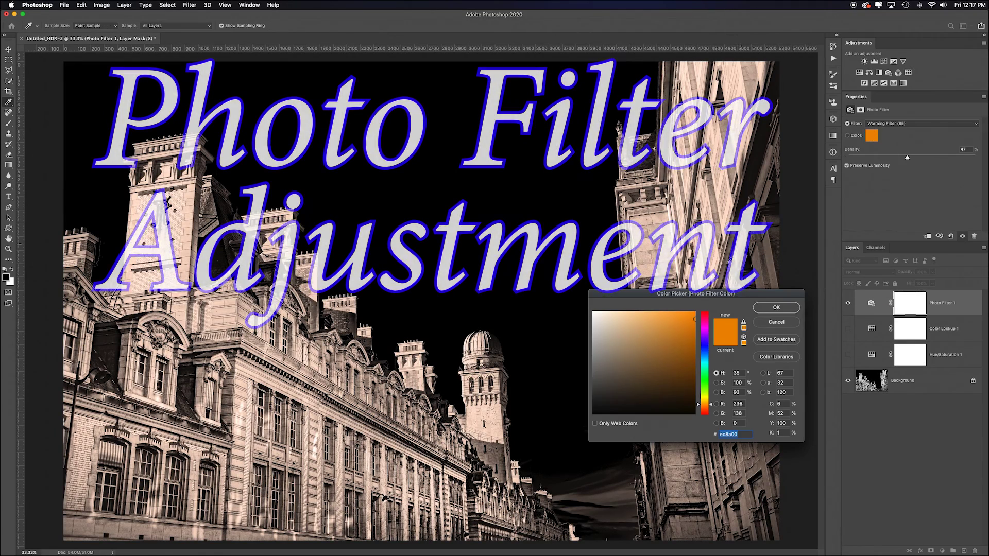
pyautogui.moveTo(705, 404); pyautogui.dragTo(705, 343)
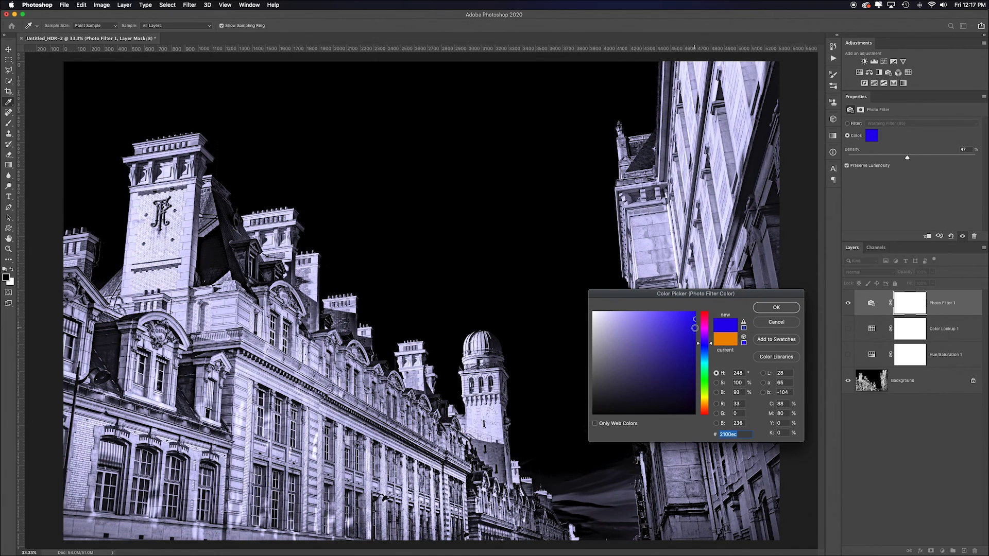
pyautogui.click(656, 315)
pyautogui.click(766, 311)
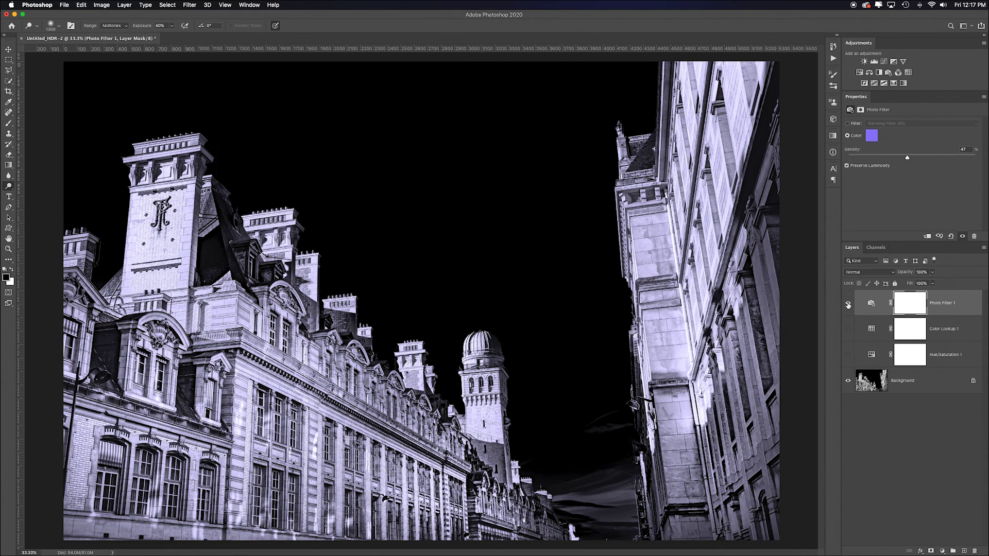
pyautogui.click(848, 304)
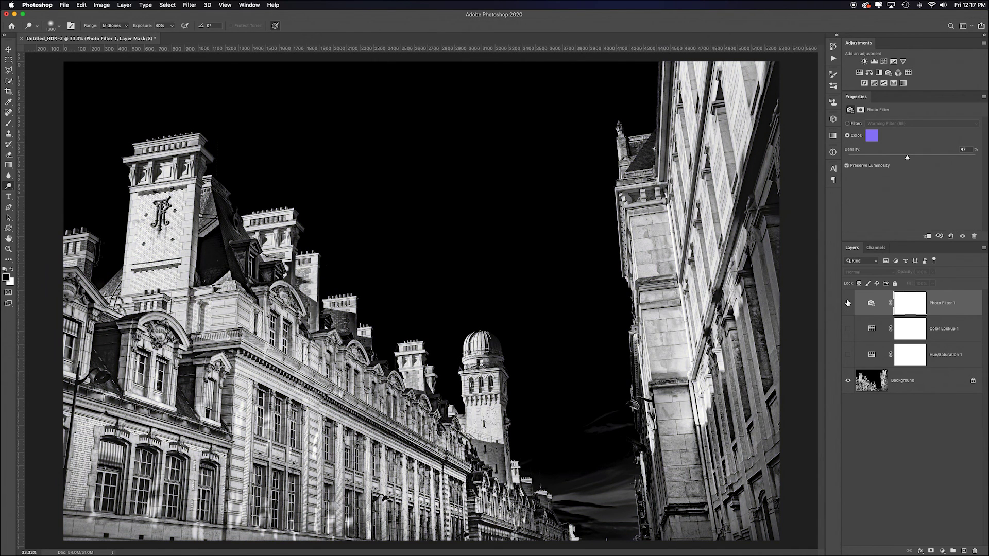